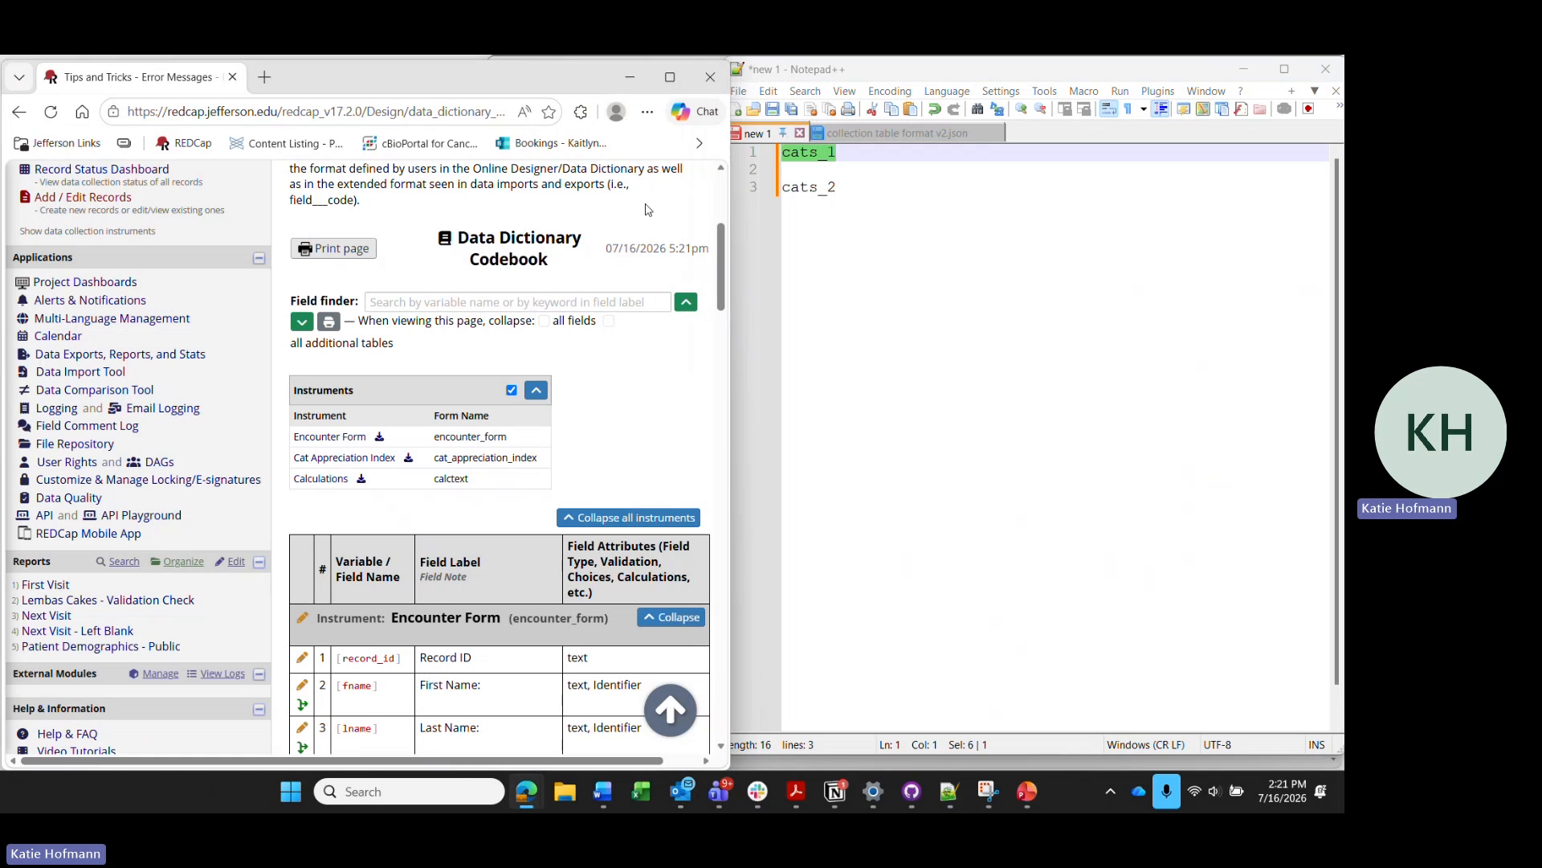
# - Find cats_1 in the Codebook and copy its branching logic [enr_crc]='1' below cats_1 in the Notepad++ notes
pyautogui.hotkey('ctrl', 'f')
pyautogui.write('cats_1')
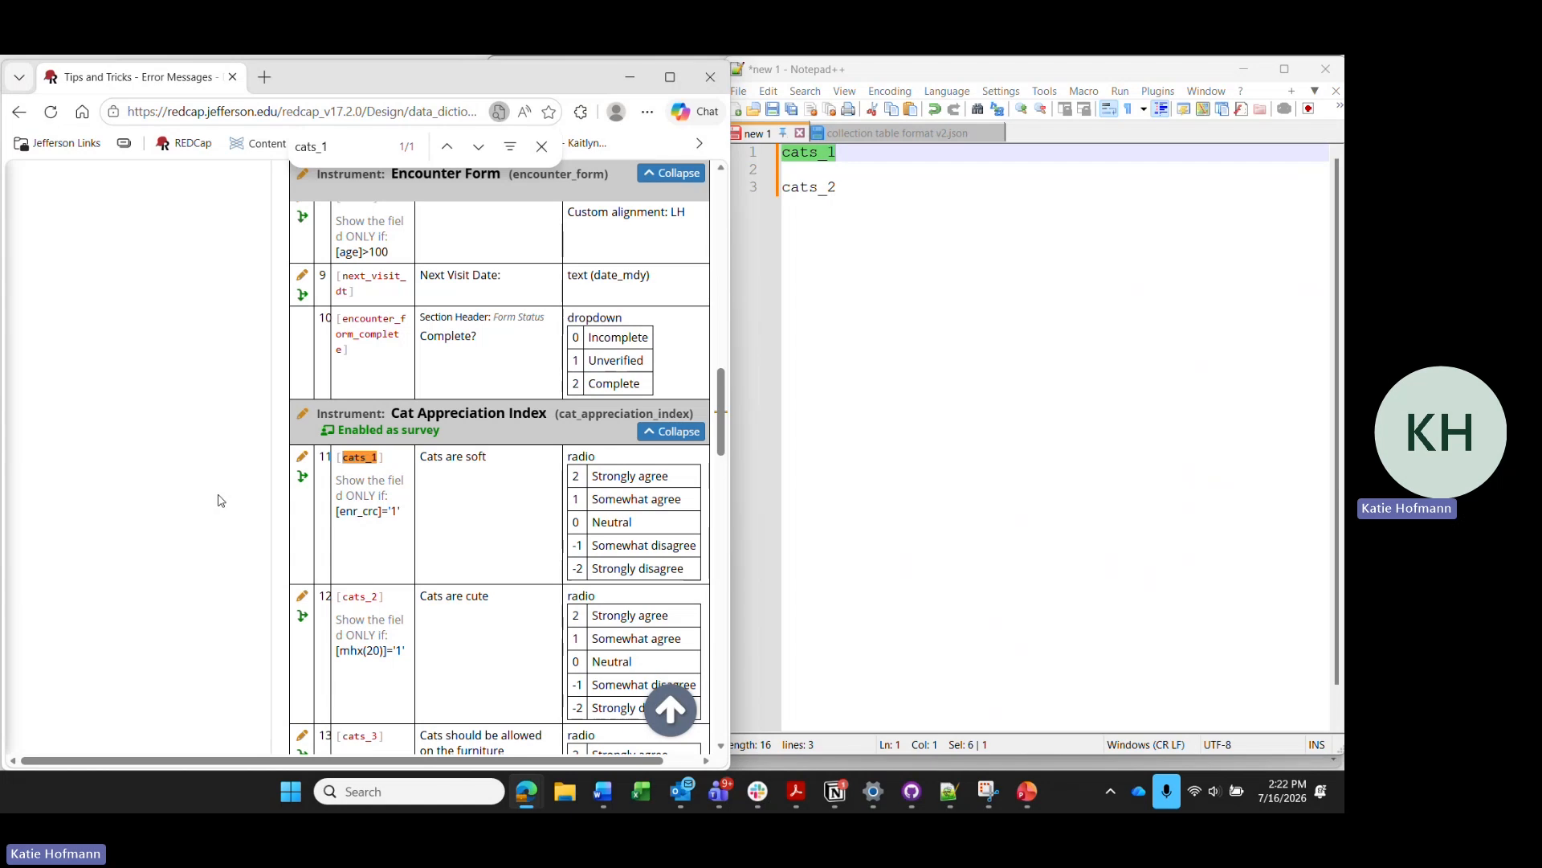
pyautogui.moveTo(384, 512); pyautogui.dragTo(336, 511)
pyautogui.click(404, 516)
pyautogui.hotkey('ctrl', 'c')
pyautogui.click(856, 158)
pyautogui.press('Return')
pyautogui.hotkey('ctrl', 'v')
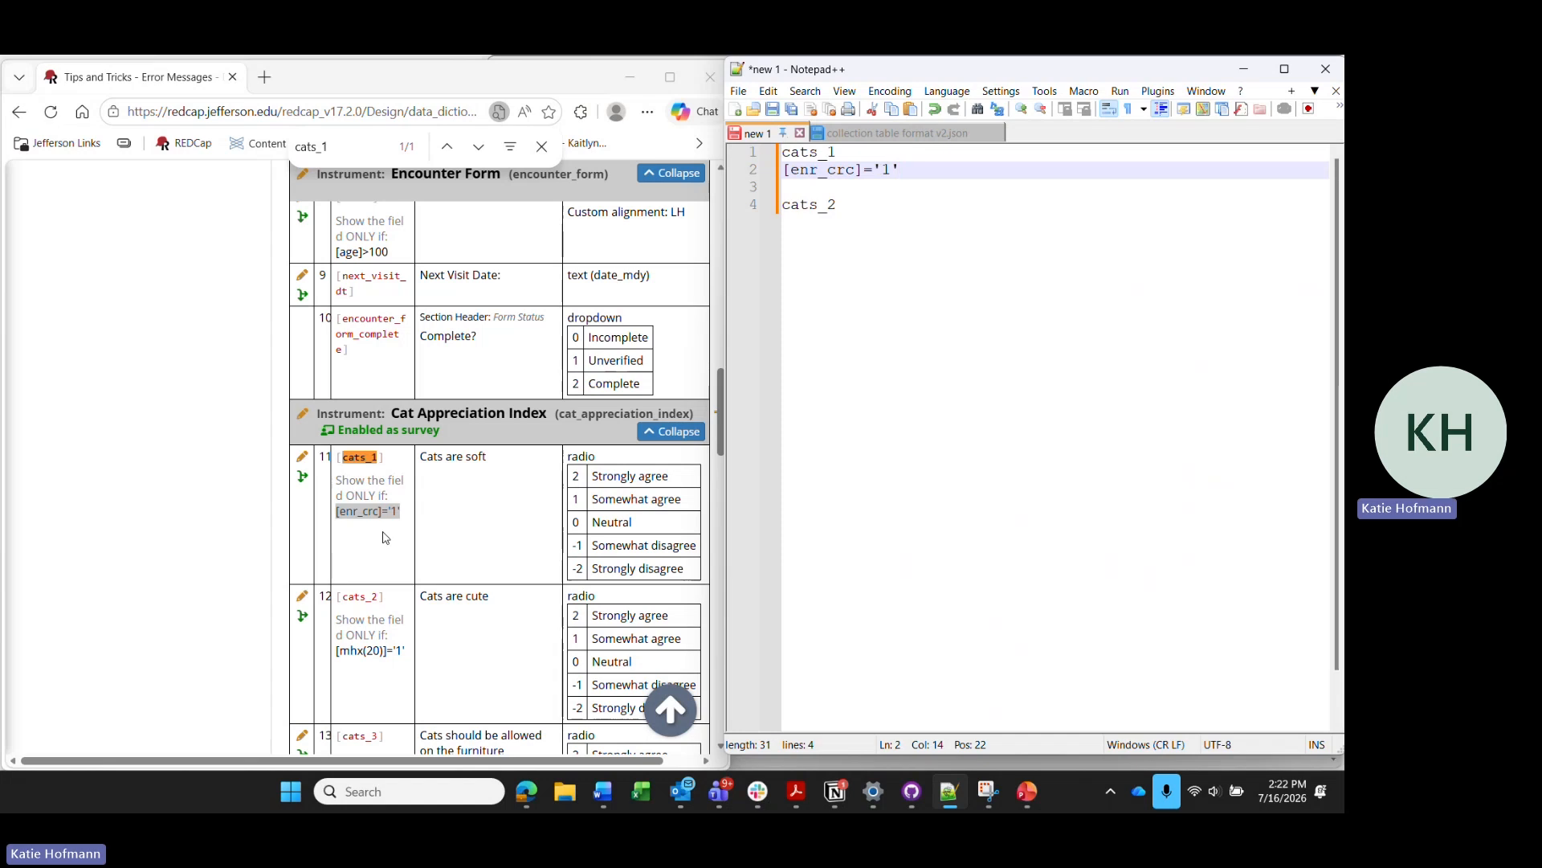
# - Copy [enr_crc] from the notes and search the Codebook page for every occurrence of it
pyautogui.moveTo(859, 169); pyautogui.dragTo(783, 170)
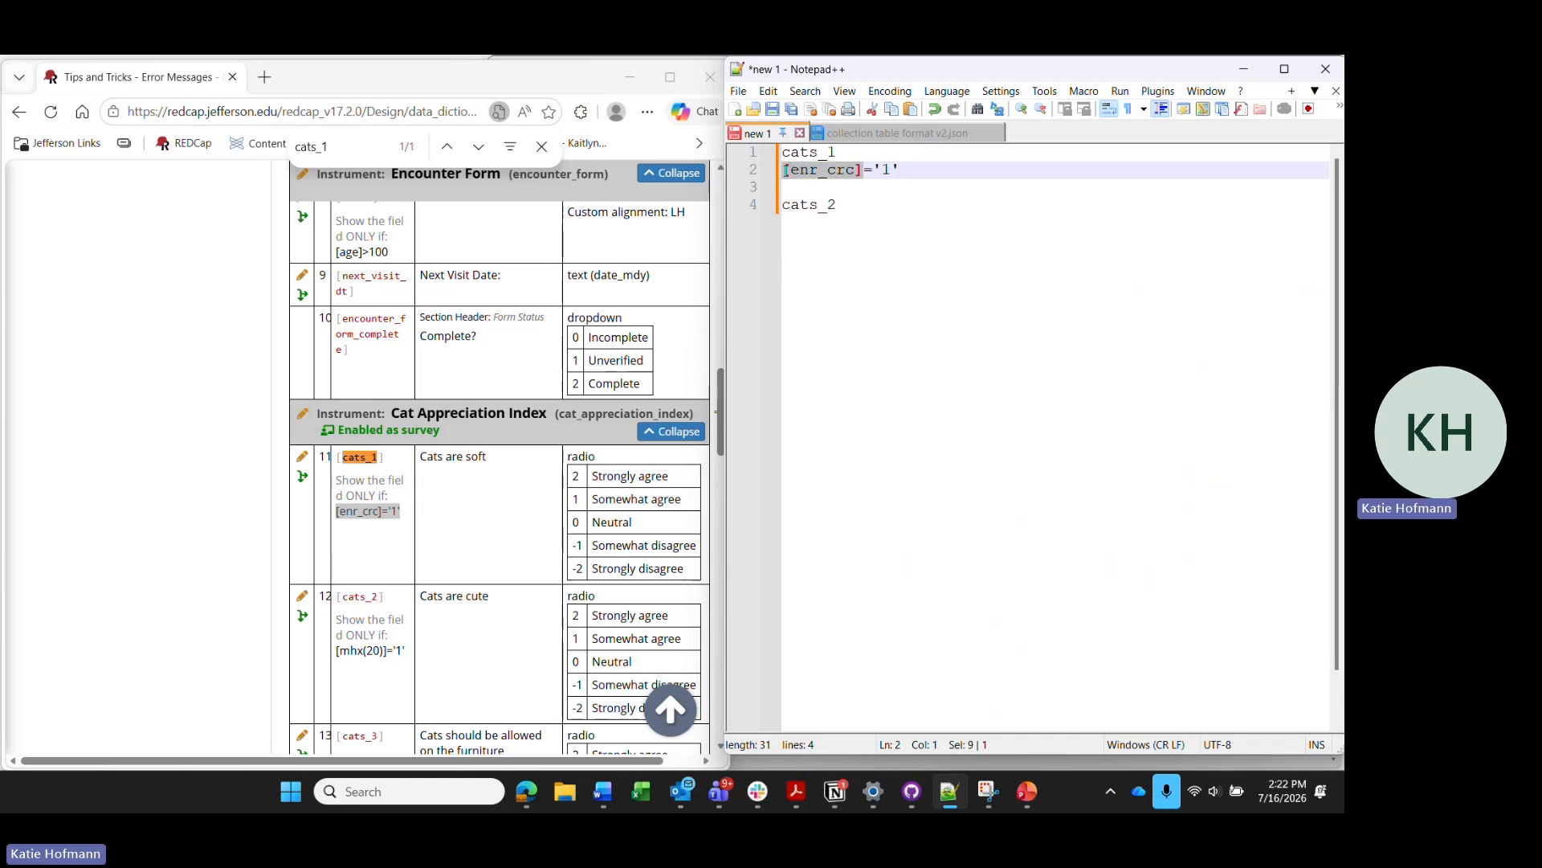
pyautogui.click(532, 547)
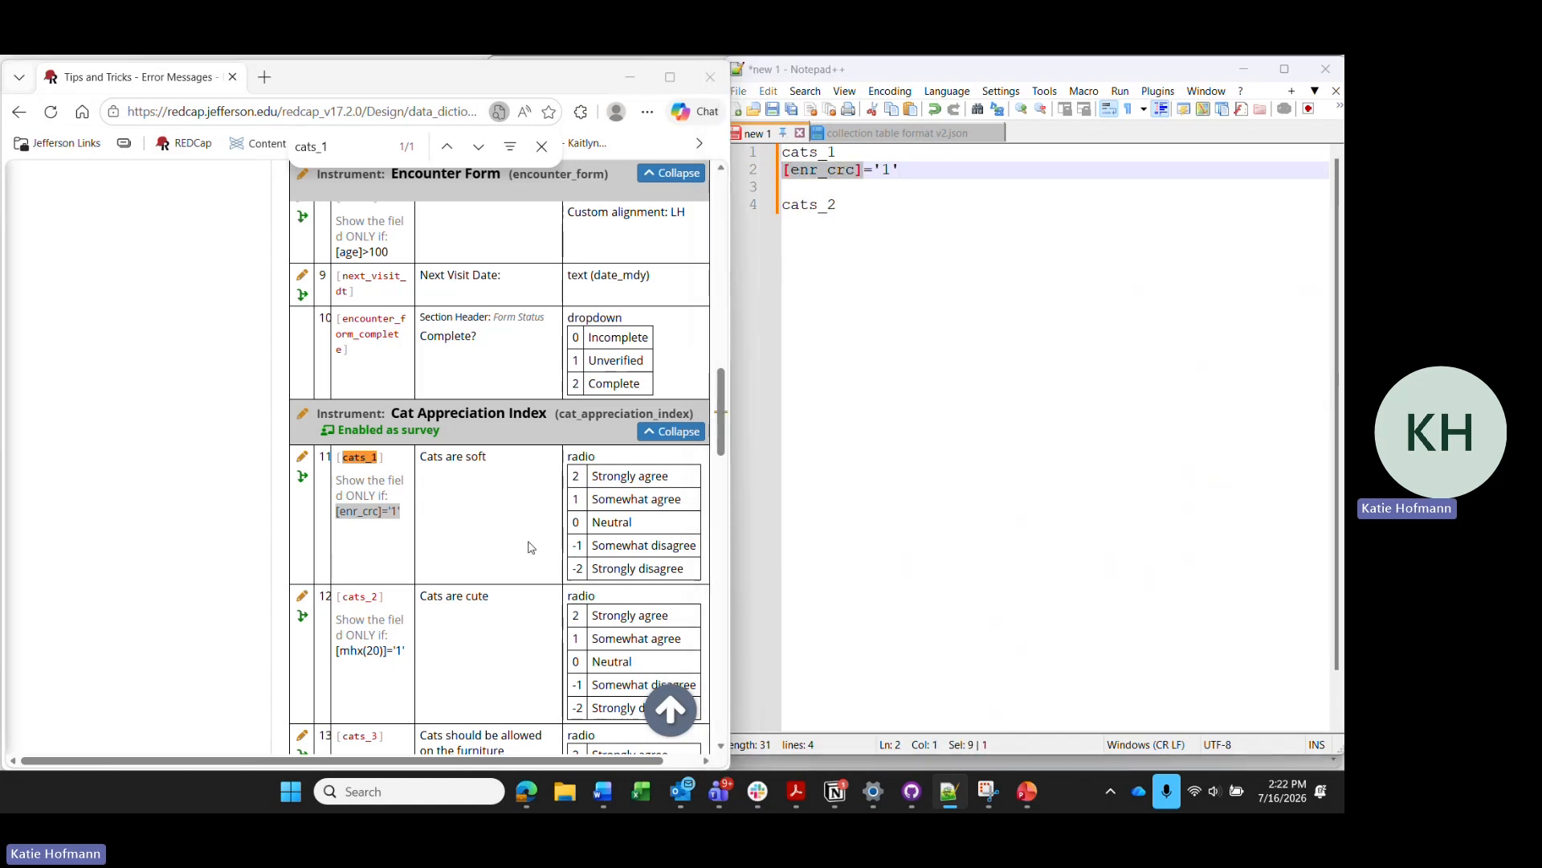
pyautogui.hotkey('ctrl', 'f')
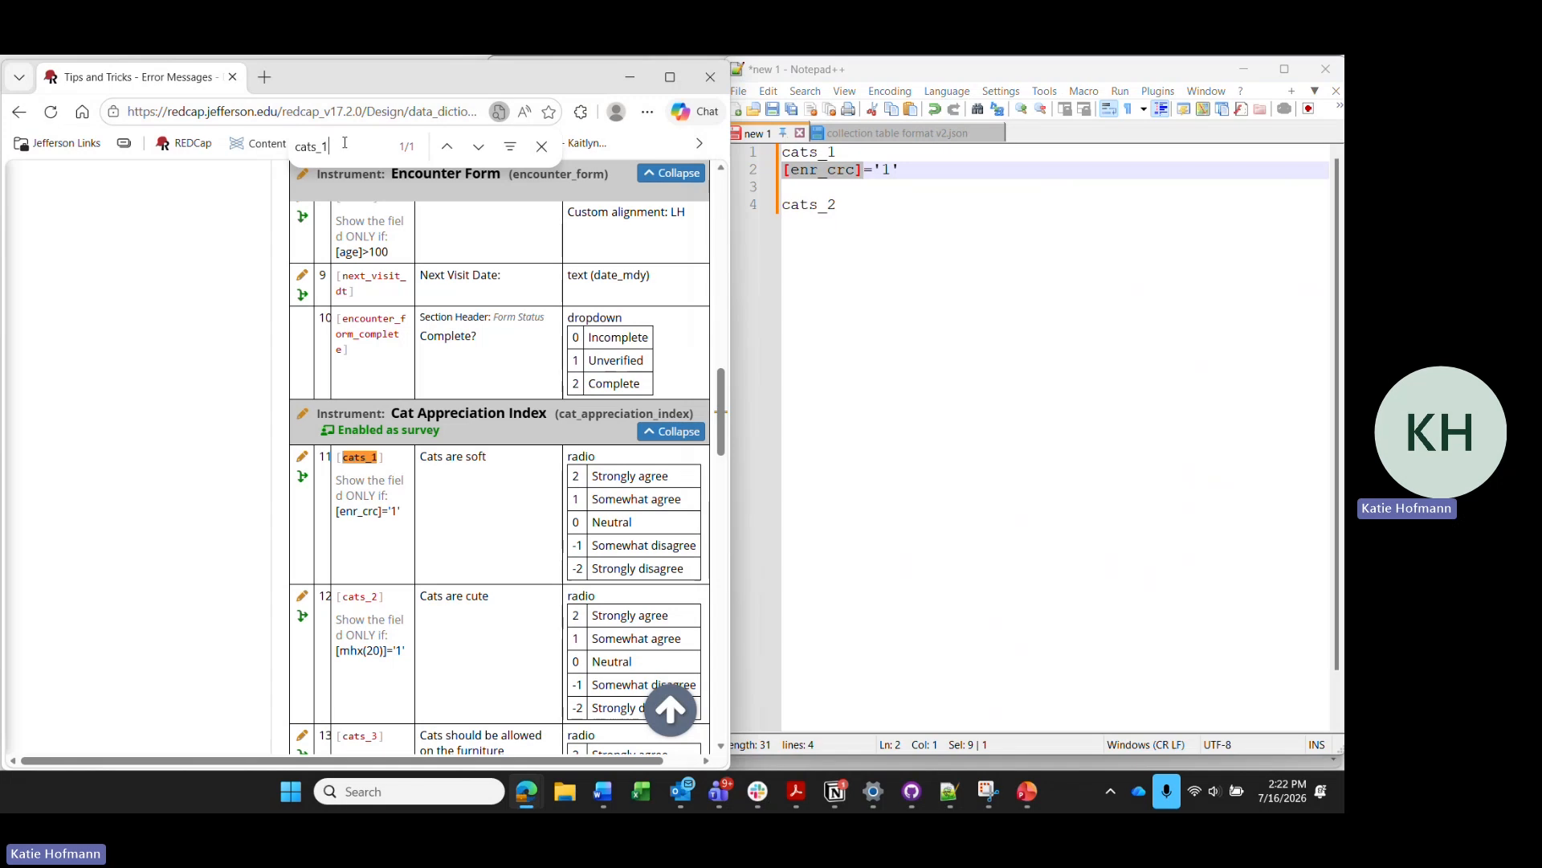
pyautogui.hotkey('ctrl', 'v')
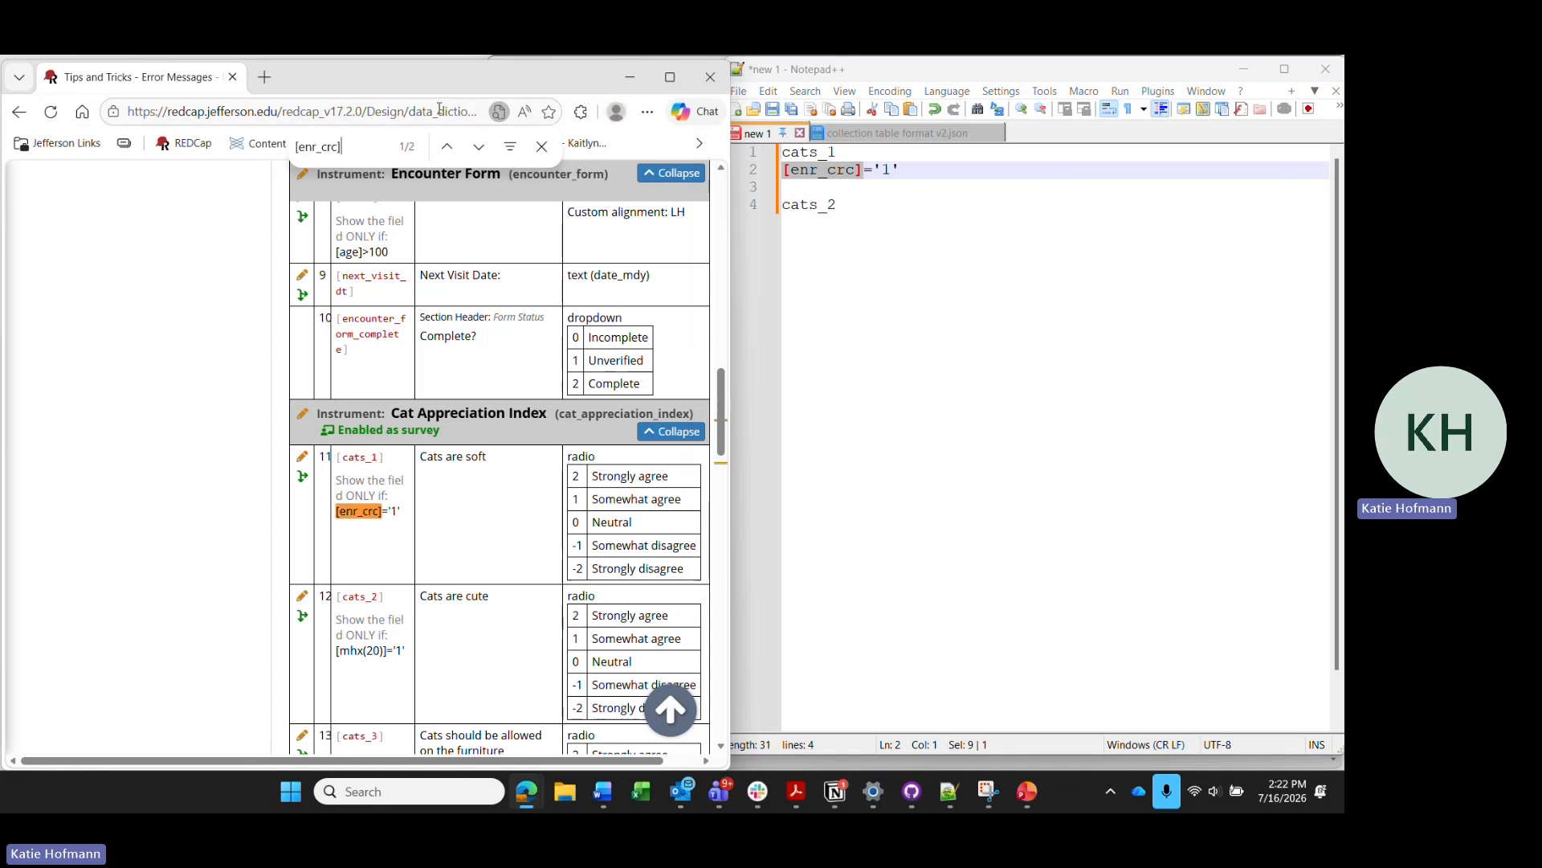
pyautogui.press('Return')
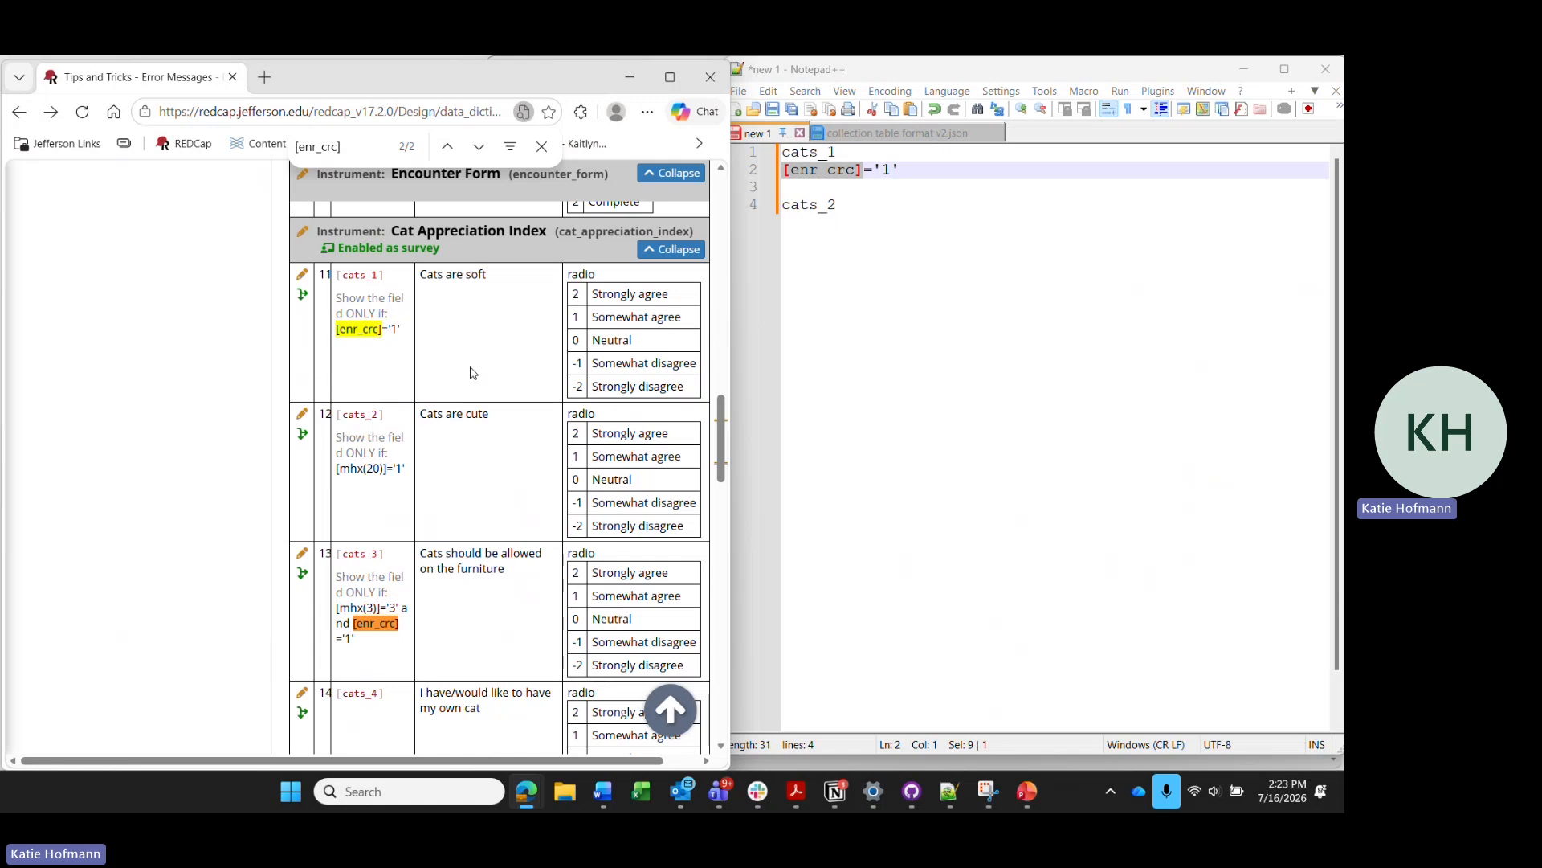
# - Clear the branching logic of cats_1 in the Online Designer and save the change
pyautogui.scroll(7, 473, 372)
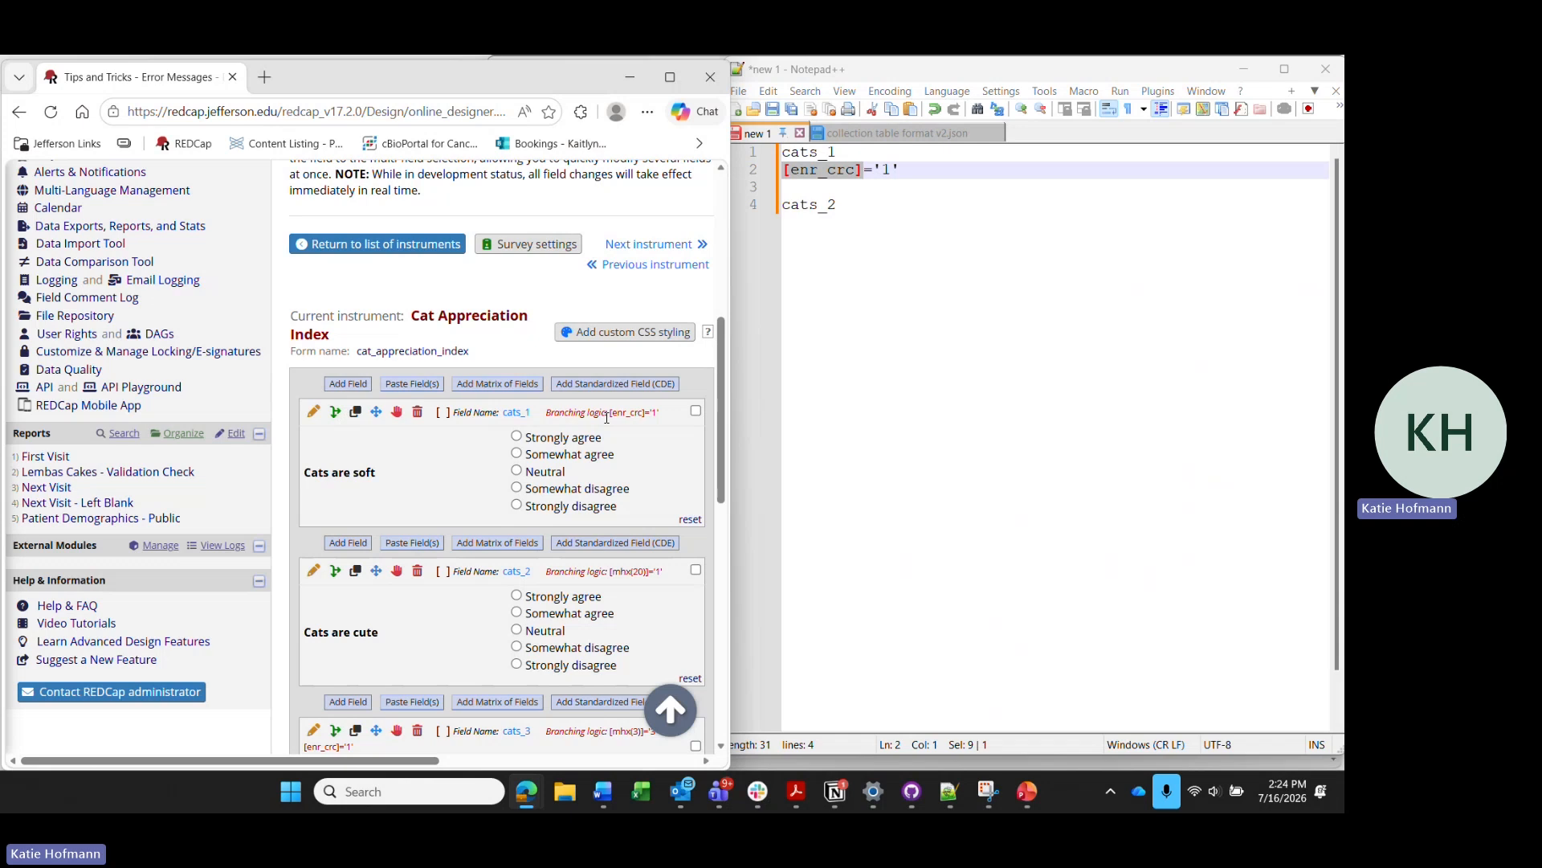
pyautogui.click(336, 413)
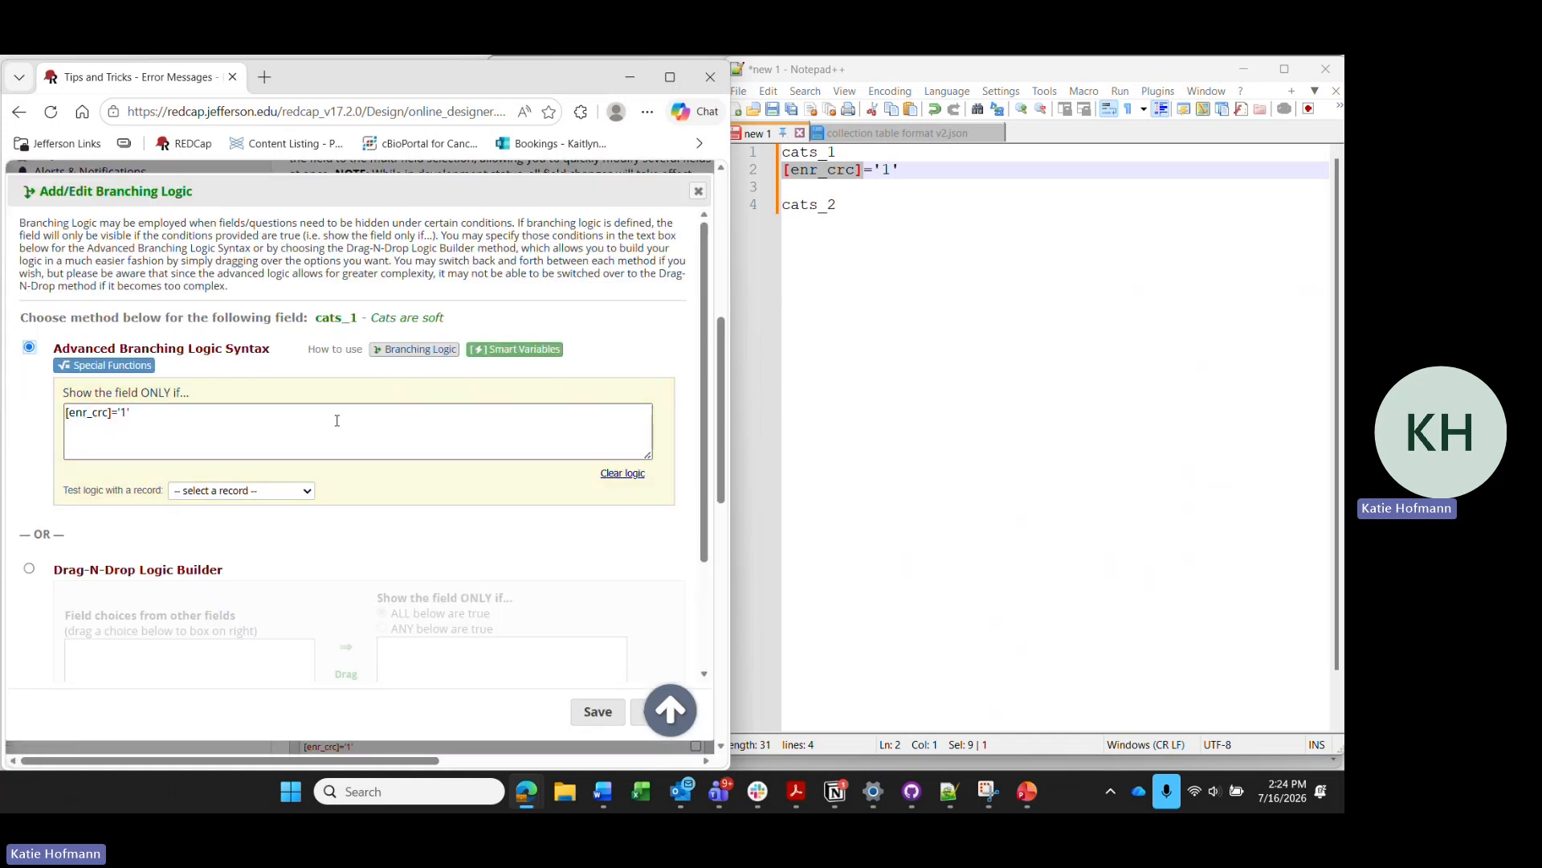
pyautogui.click(623, 473)
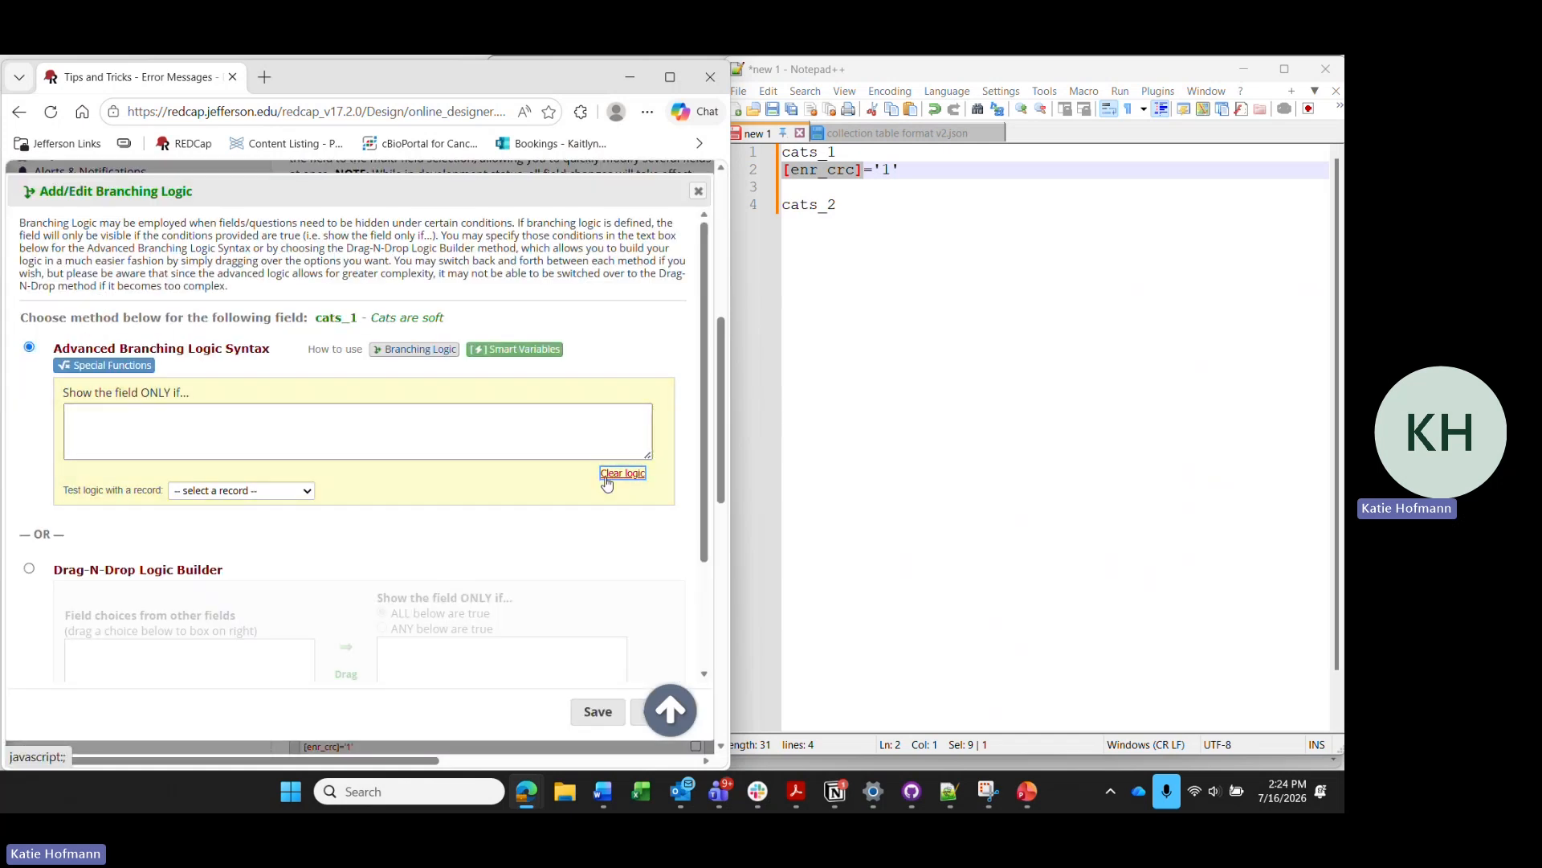
pyautogui.click(597, 712)
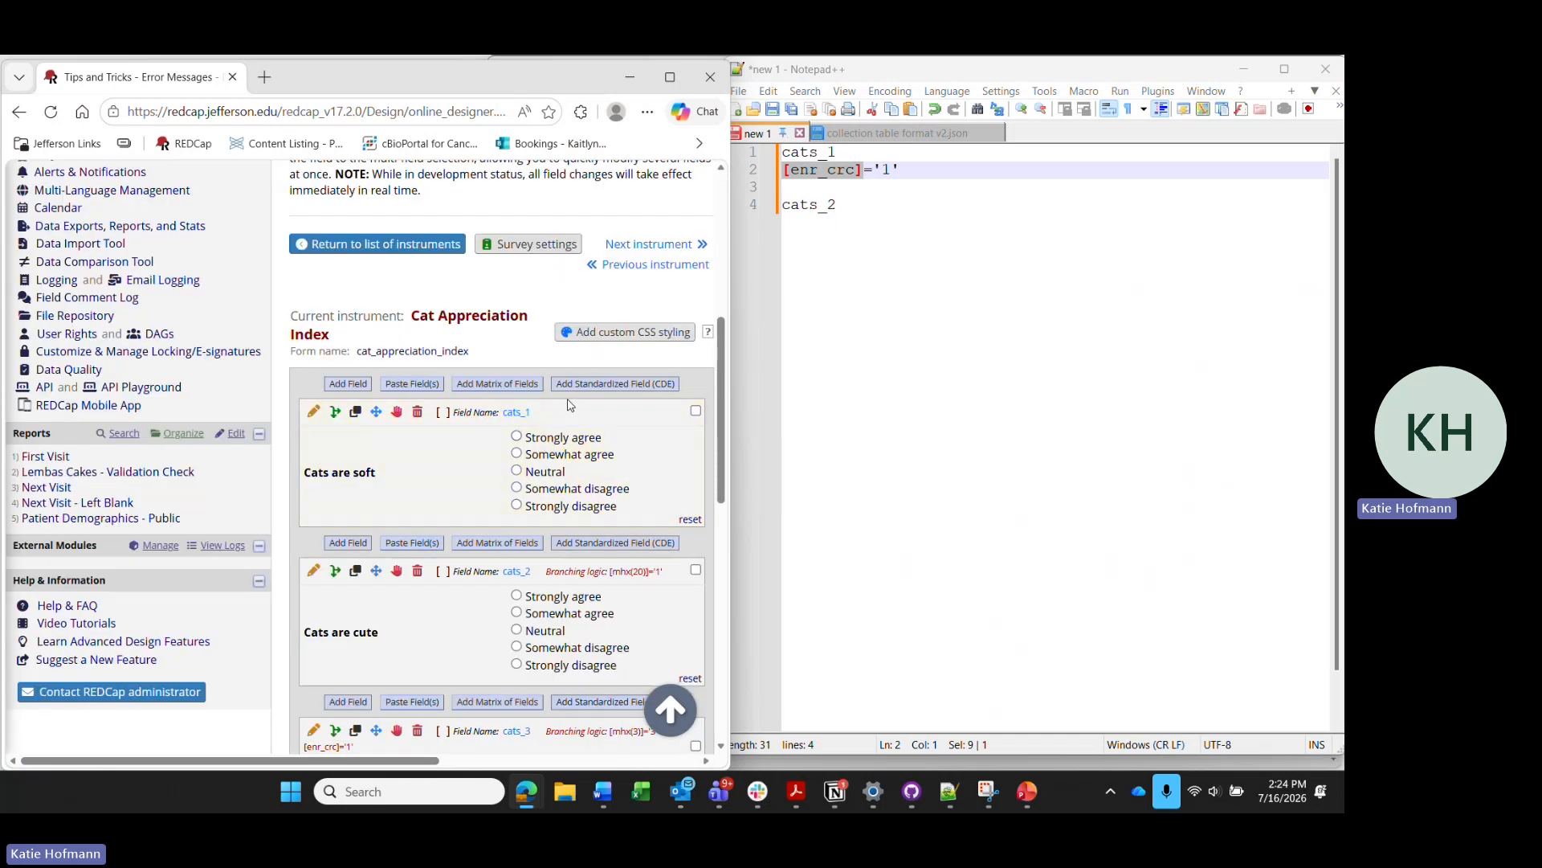
# - Open record 1's Cat Appreciation Index form through the Record Status Dashboard and check which field the error message names
pyautogui.scroll(5, 219, 376)
pyautogui.hscroll(1, 219, 376)
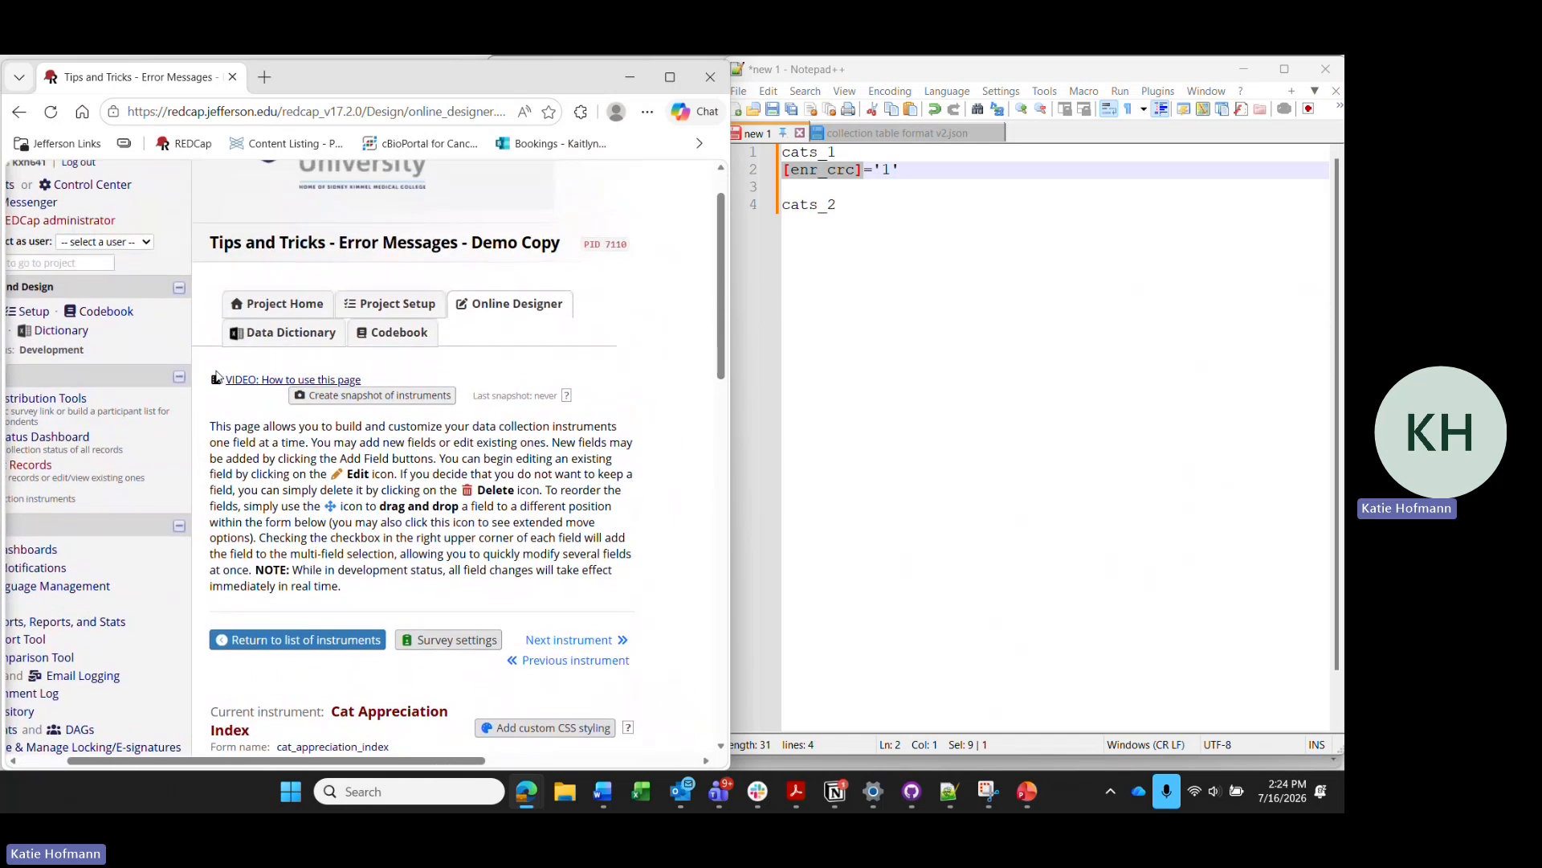
pyautogui.hscroll(-1, 185, 464)
pyautogui.click(161, 440)
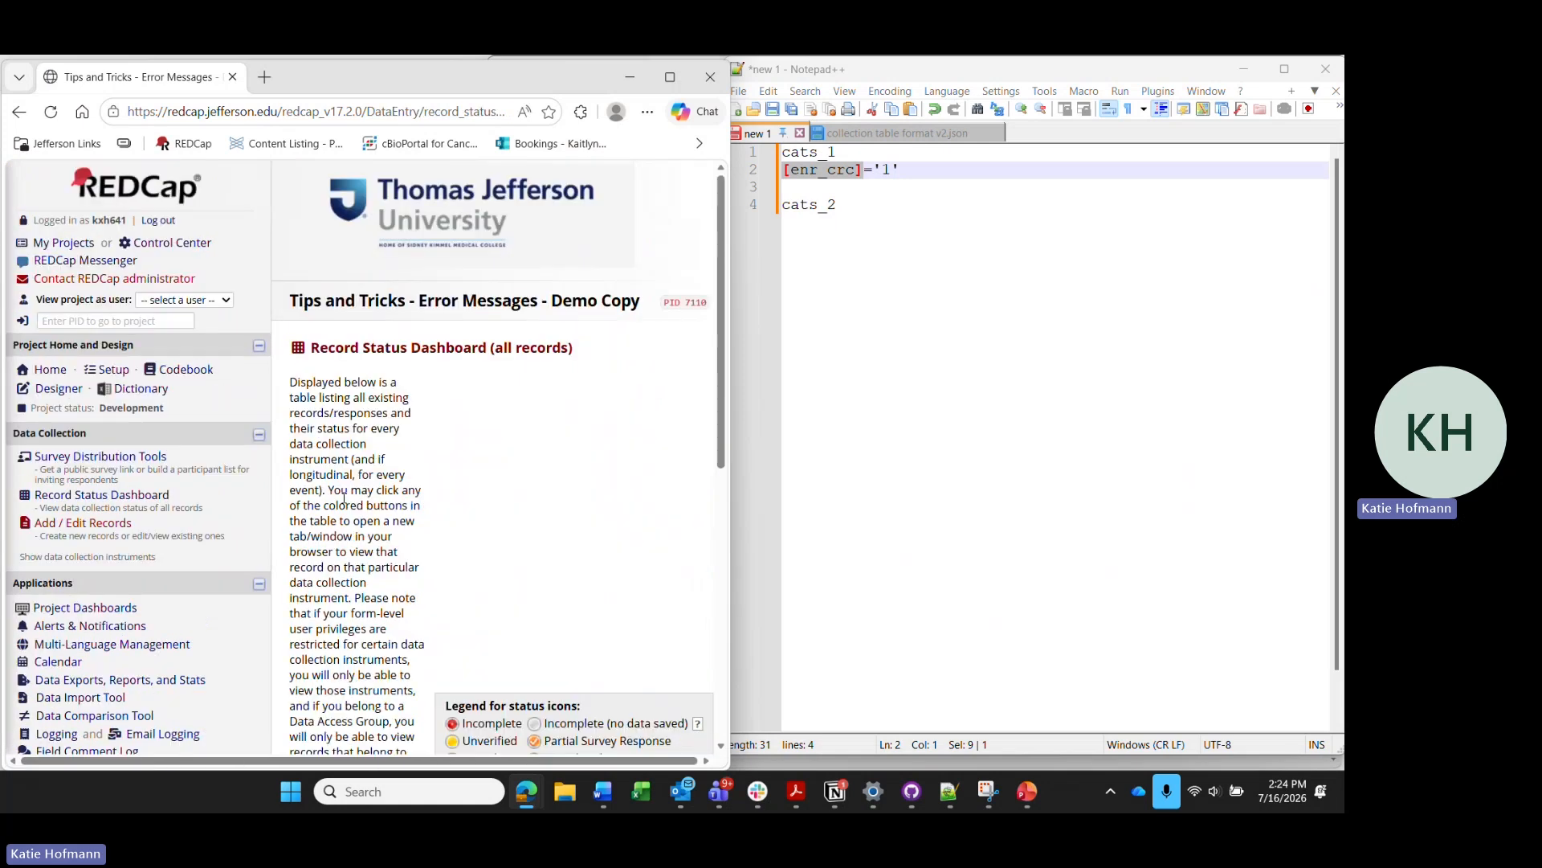
pyautogui.scroll(-5, 504, 623)
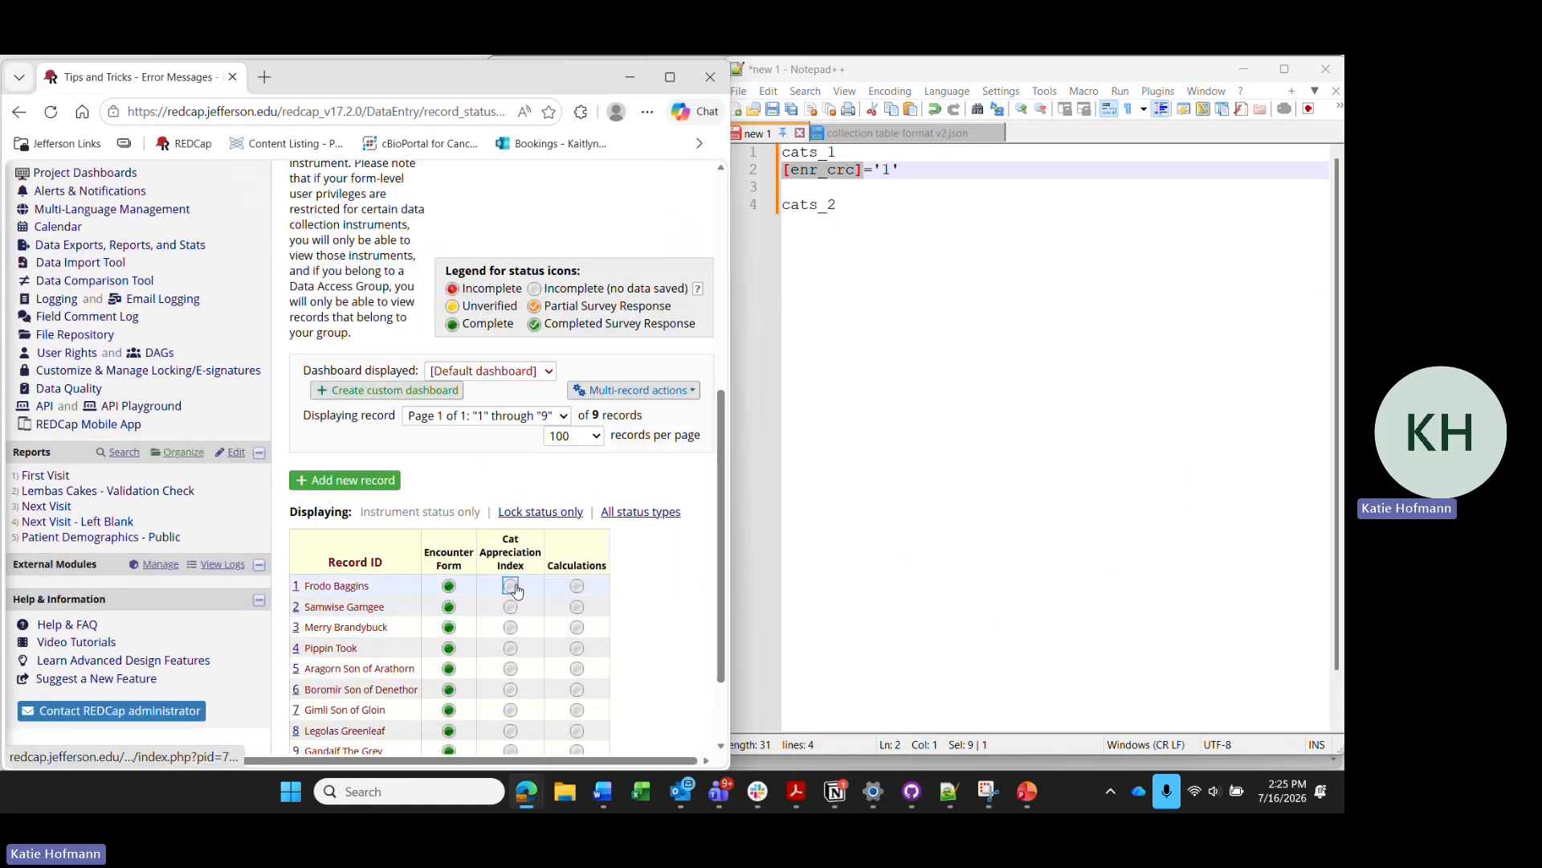
pyautogui.click(511, 586)
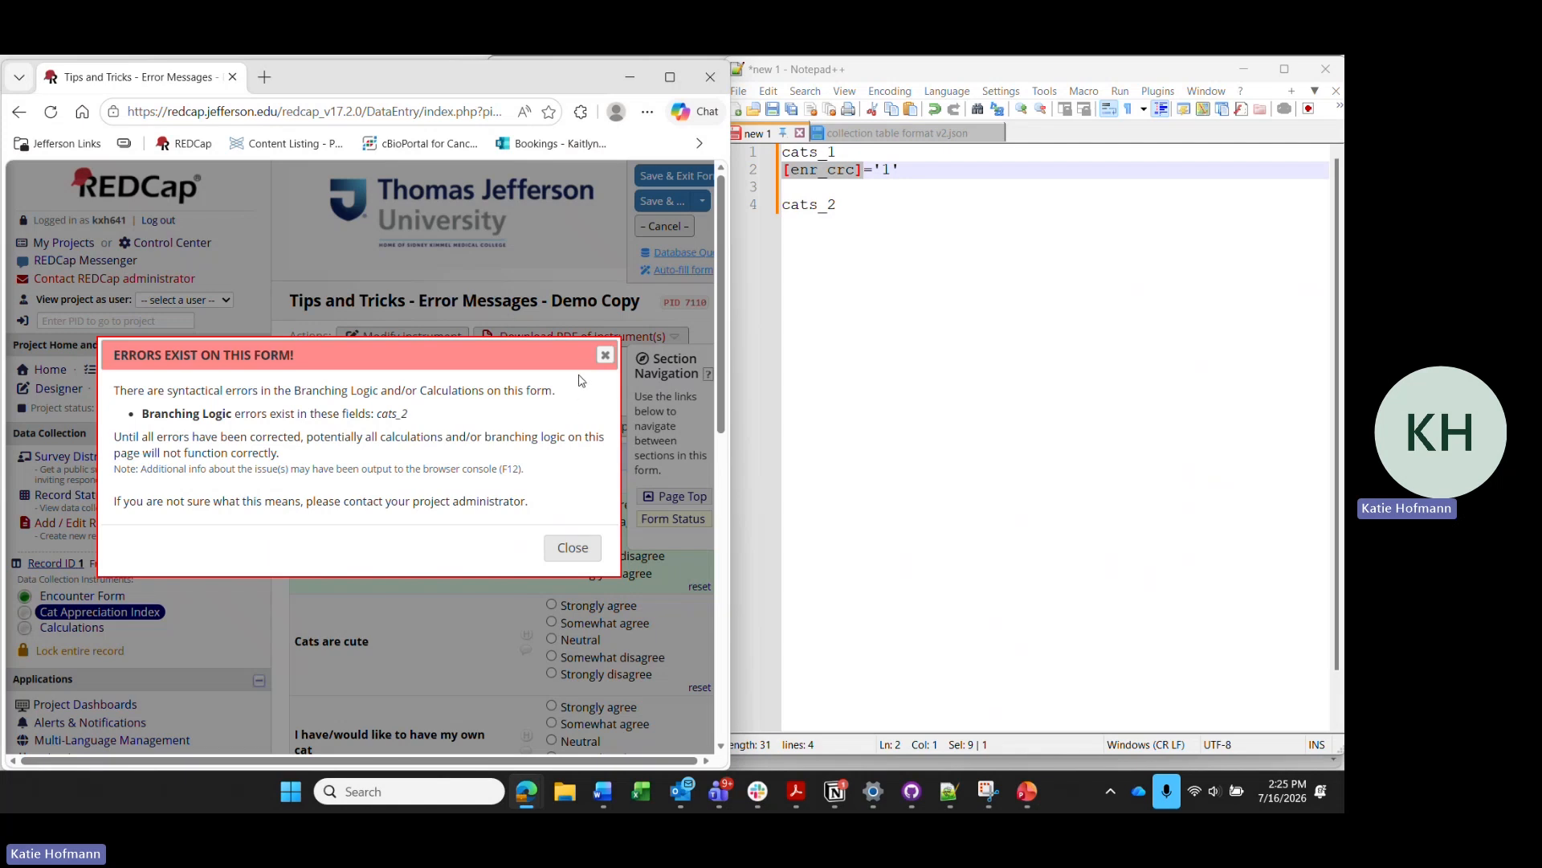
pyautogui.doubleClick(392, 414)
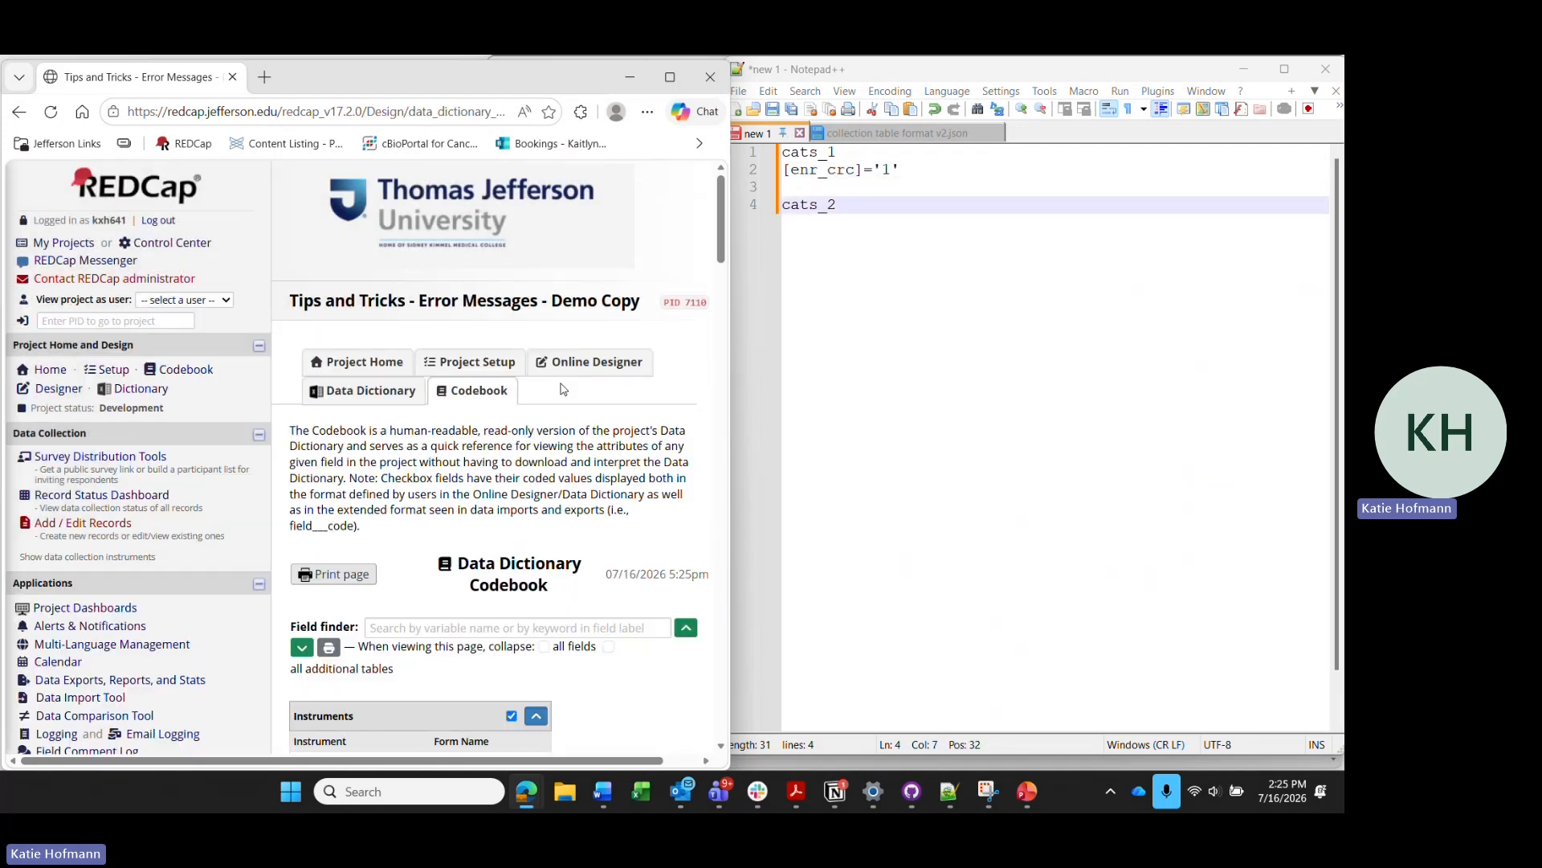
# - Copy cats_2 from the notes and search the Codebook page for that field
pyautogui.scroll(-4, 620, 405)
pyautogui.hotkey('ctrl', 'f')
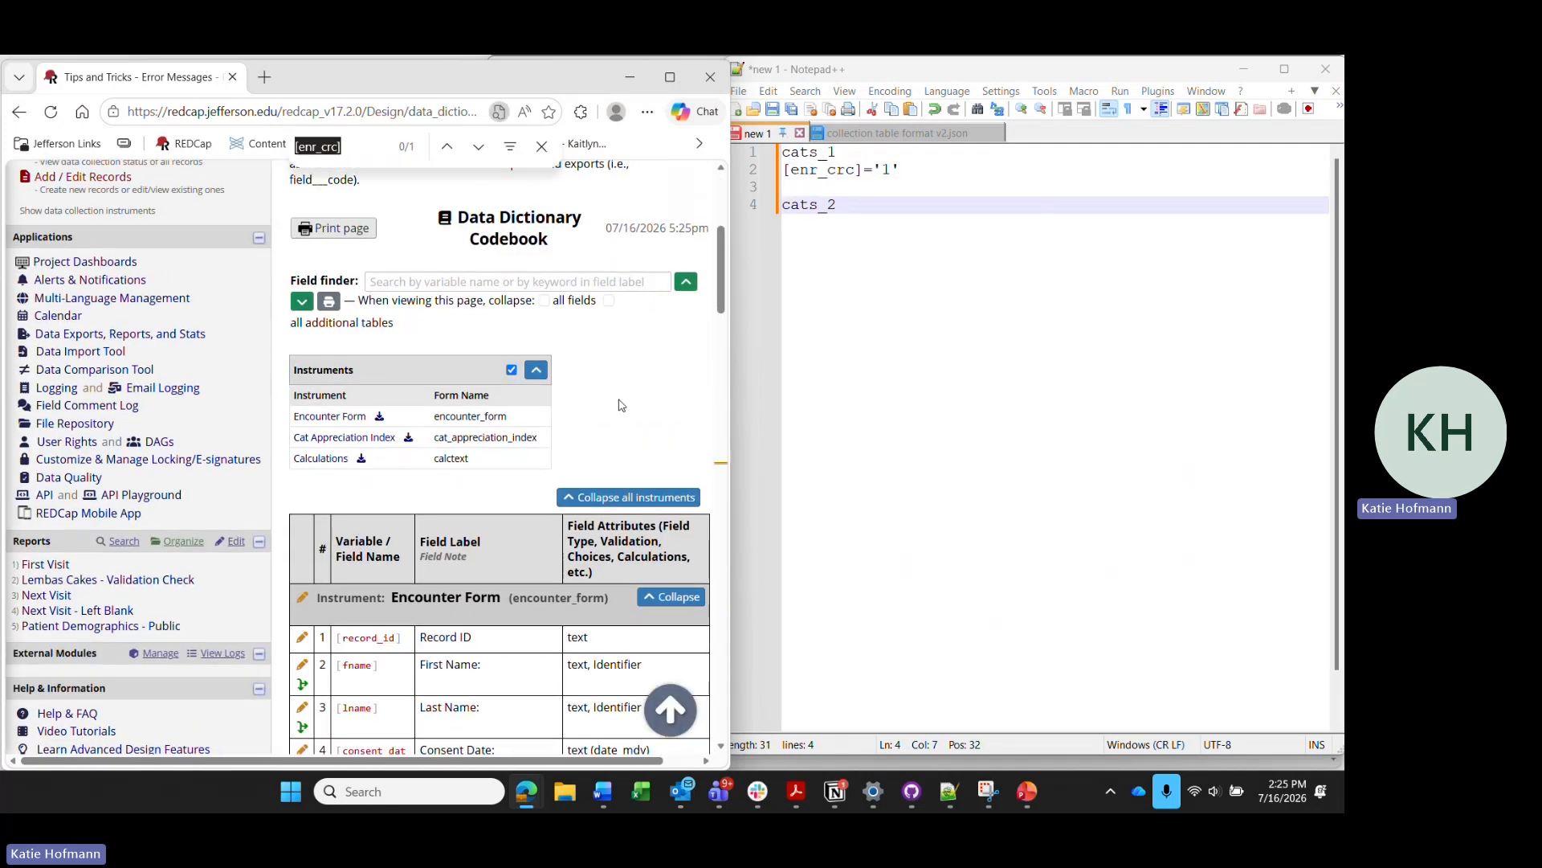
pyautogui.moveTo(838, 204); pyautogui.dragTo(788, 209)
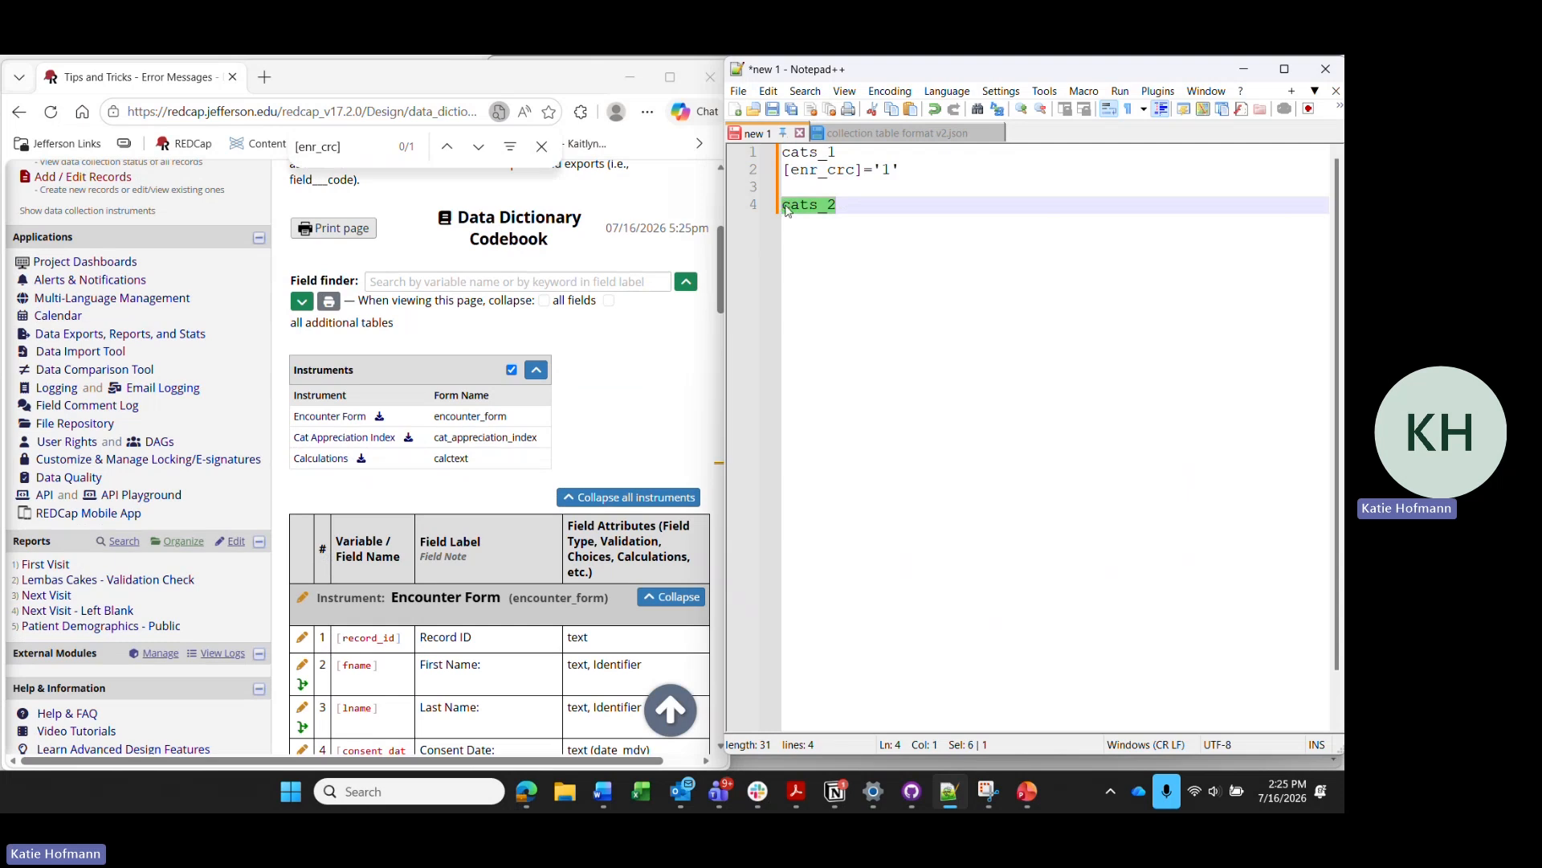
pyautogui.moveTo(349, 147); pyautogui.dragTo(291, 148)
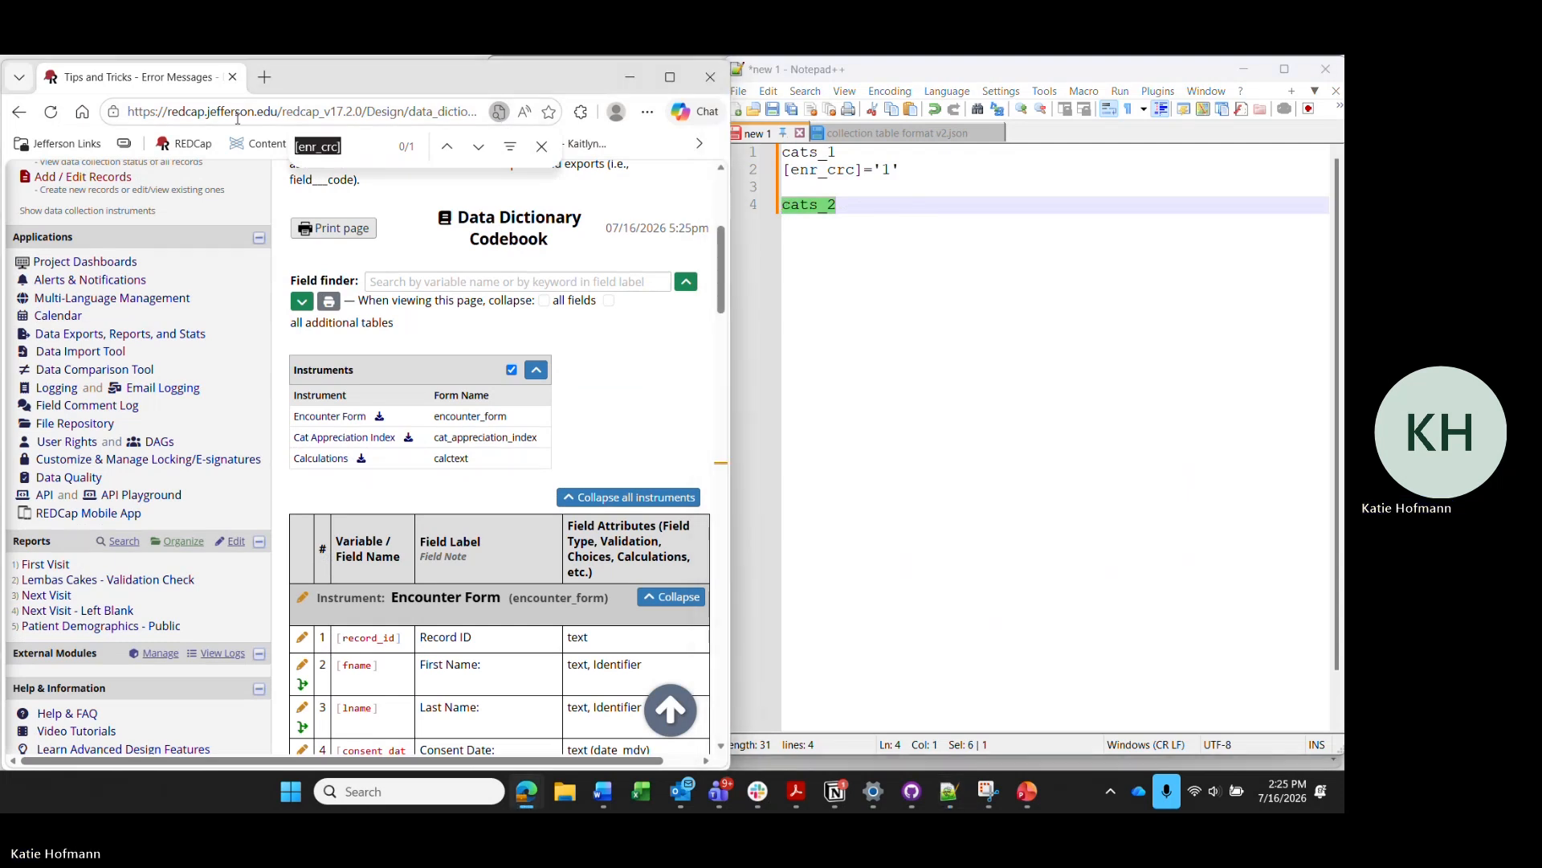
pyautogui.hotkey('ctrl', 'v')
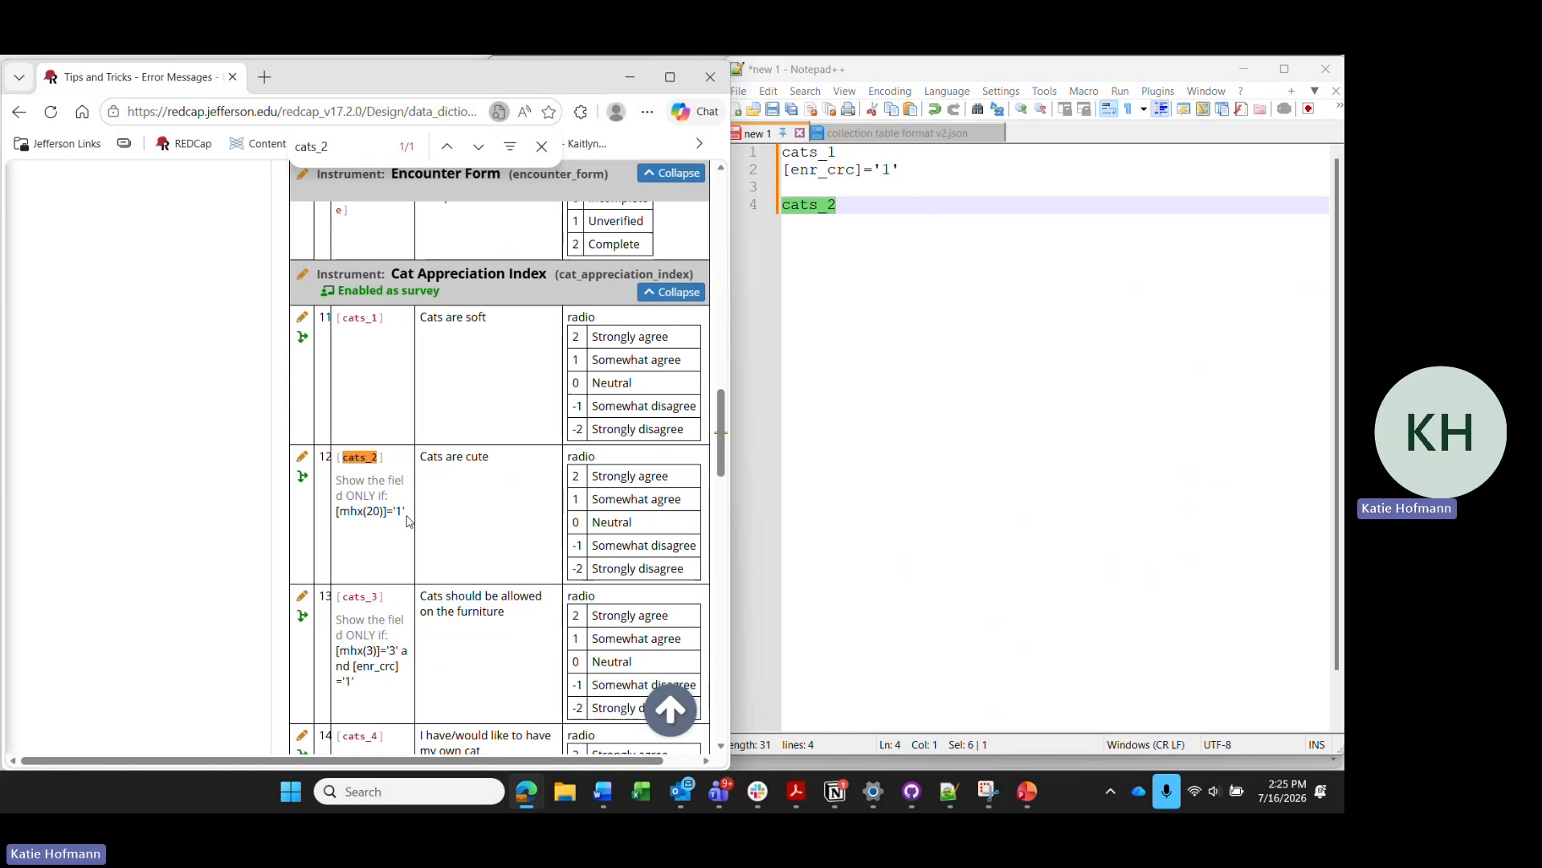
# - Copy the branching logic [mhx(20)]='1' from the Codebook onto a new line below cats_2 in the Notepad++ notes
pyautogui.moveTo(406, 512); pyautogui.dragTo(335, 514)
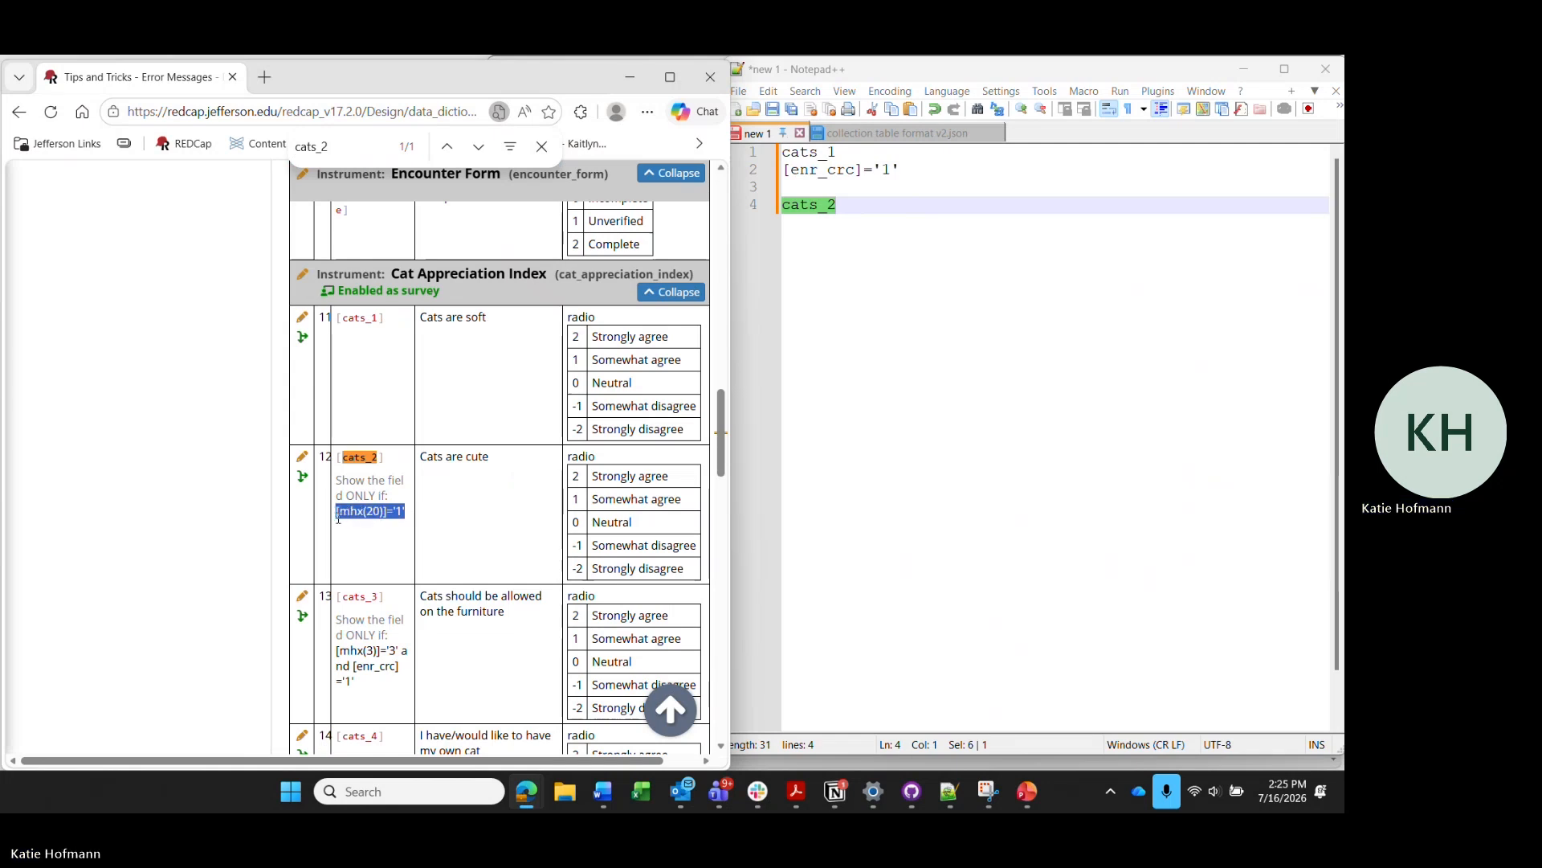
pyautogui.click(852, 501)
pyautogui.press('Return')
pyautogui.hotkey('ctrl', 'v')
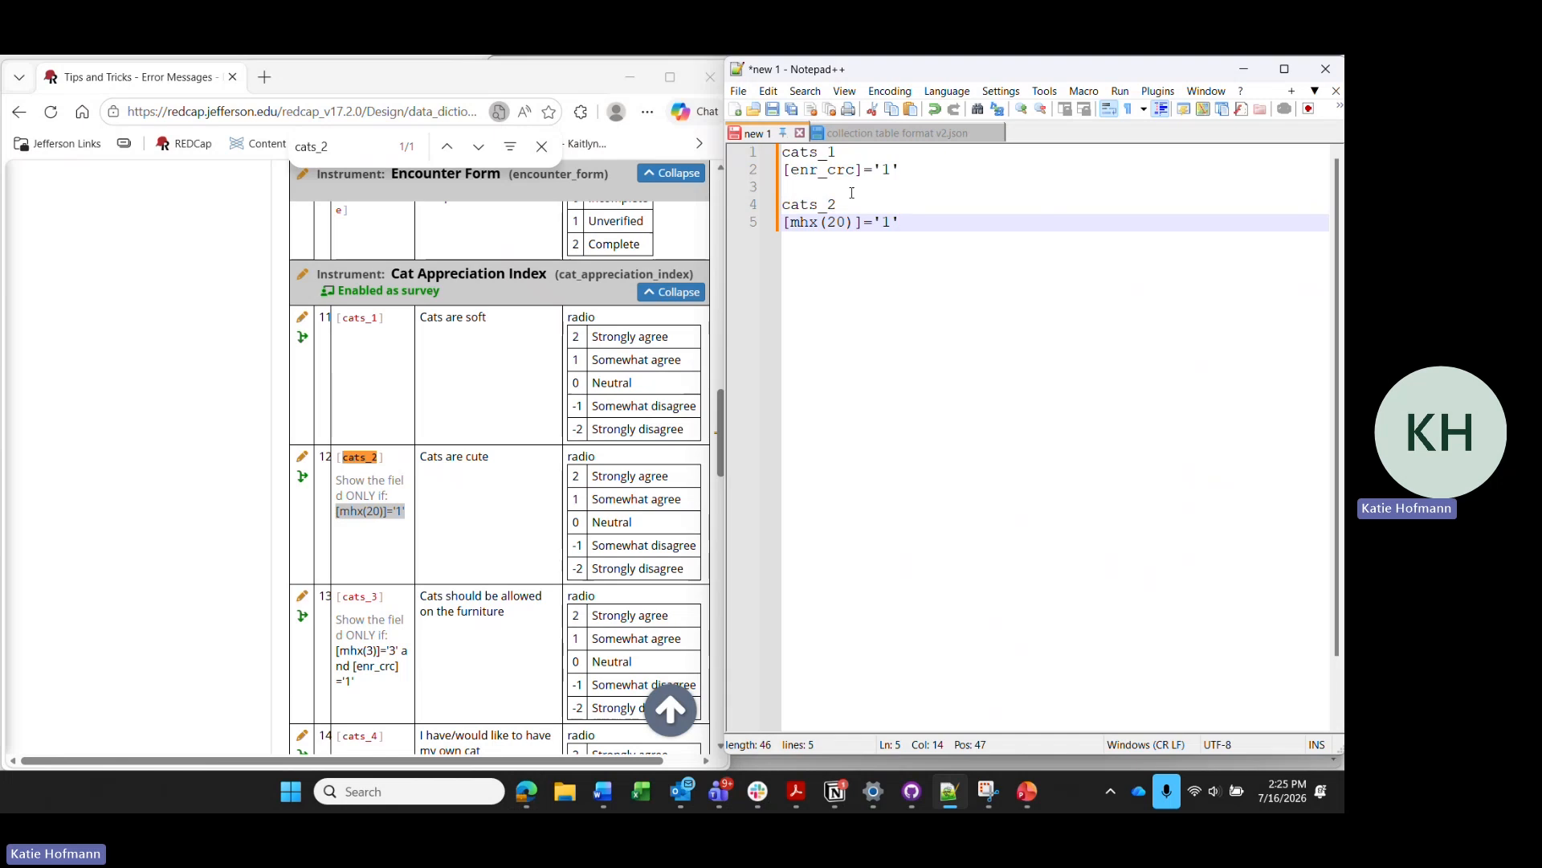
# - Copy the variable name mhx from the noted cats_2 logic and search the Codebook for its field definition
pyautogui.click(818, 240)
pyautogui.hotkey('shift', 'Left')
pyautogui.hotkey('shift', 'Left')
pyautogui.hotkey('shift', 'Left')
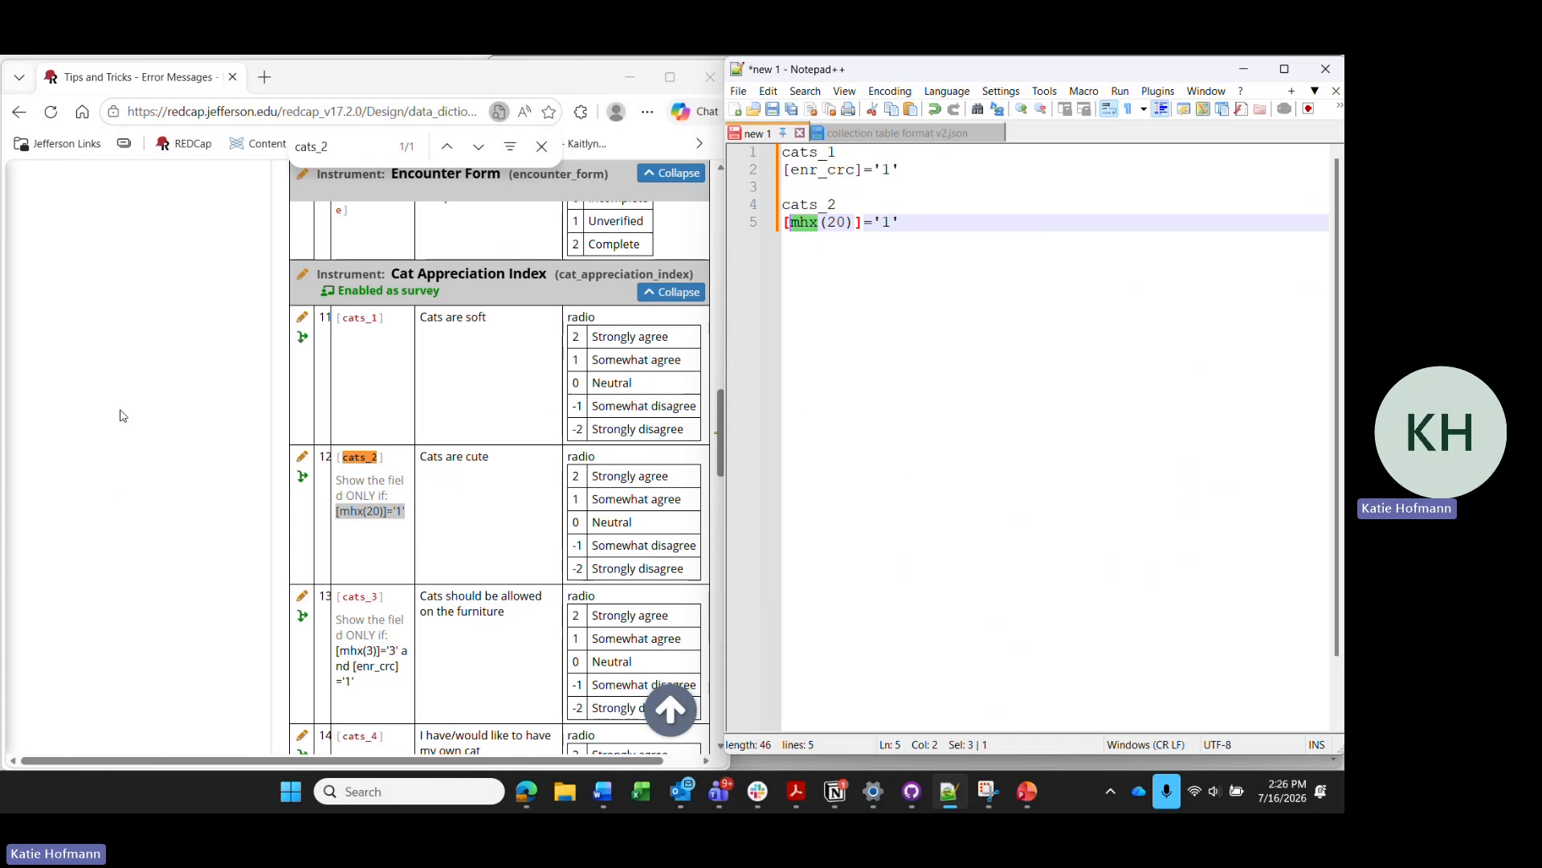
pyautogui.click(352, 143)
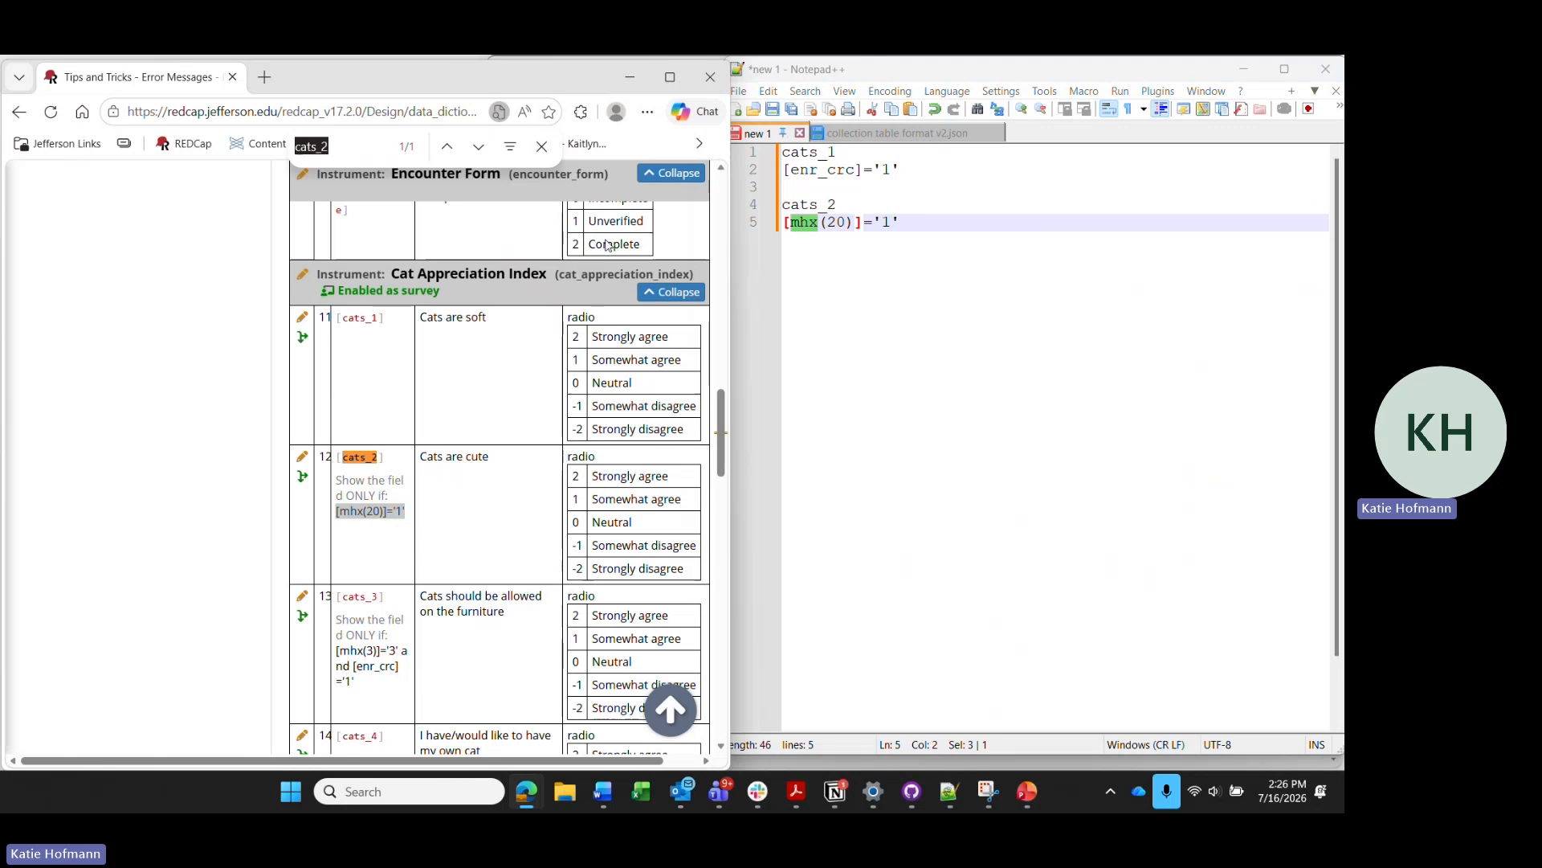
pyautogui.click(820, 222)
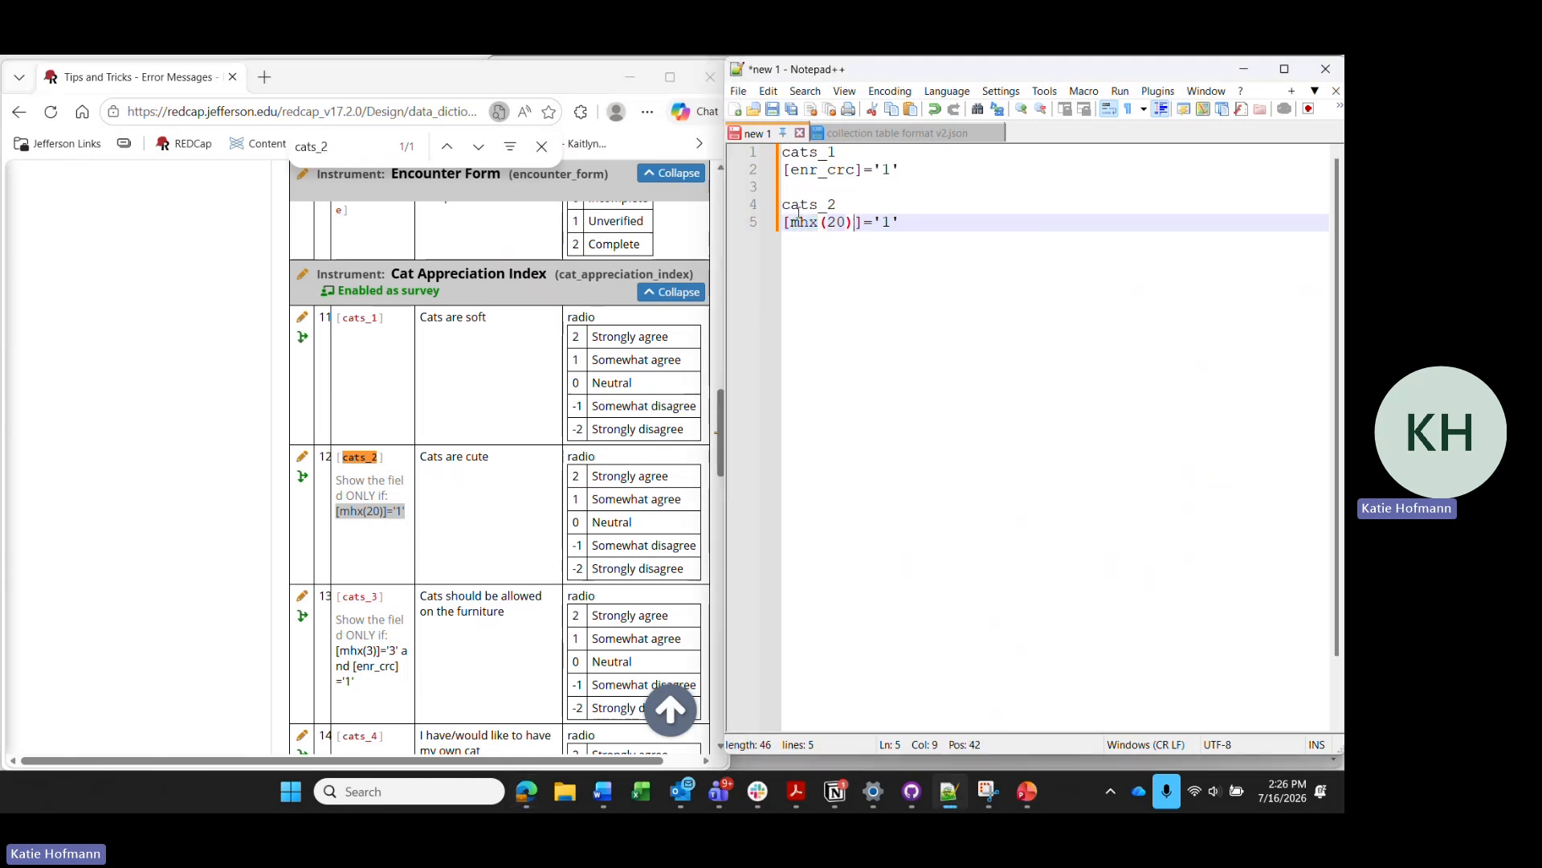
pyautogui.moveTo(819, 222); pyautogui.dragTo(792, 223)
pyautogui.hotkey('ctrl', 'c')
pyautogui.moveTo(336, 146); pyautogui.dragTo(269, 140)
pyautogui.hotkey('ctrl', 'v')
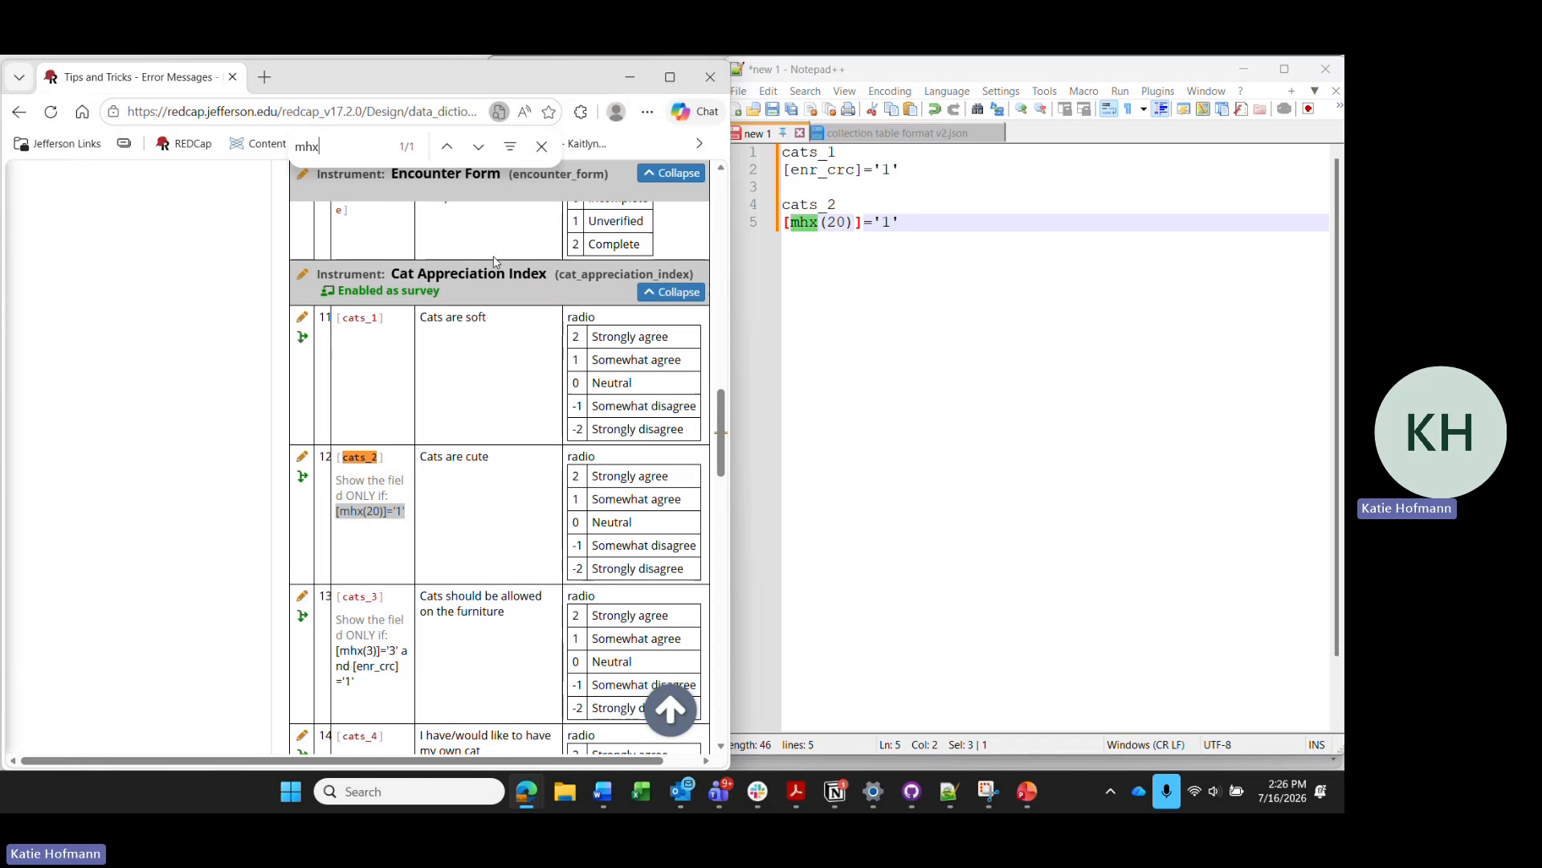
pyautogui.click(448, 147)
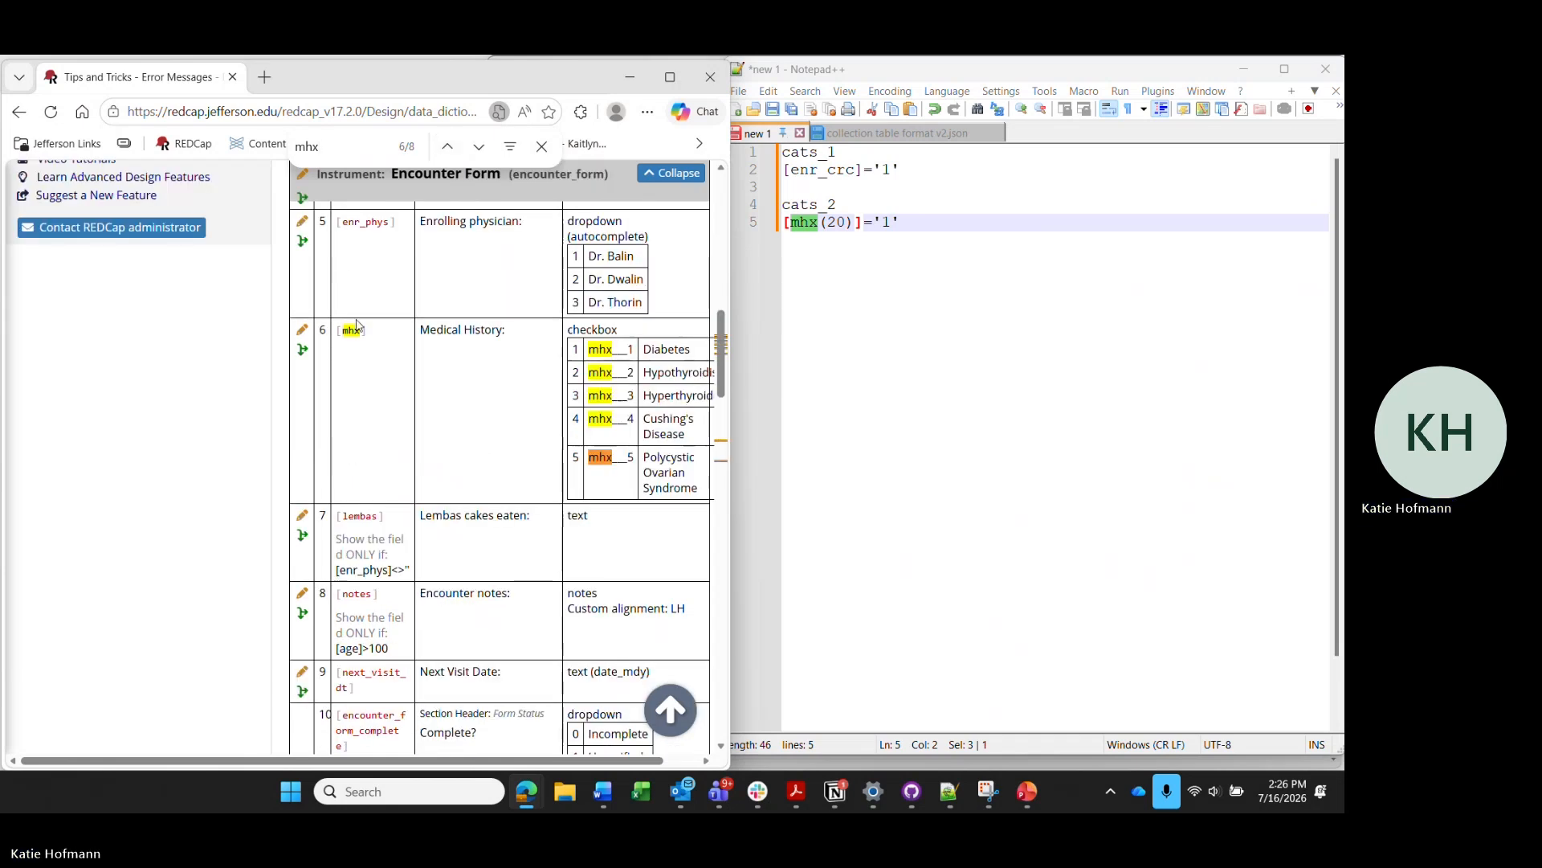
# - Examine the choice codes of the Medical History checkbox field and highlight the code used in the noted cats_2 logic
pyautogui.moveTo(375, 336); pyautogui.dragTo(336, 330)
pyautogui.click(603, 359)
pyautogui.hscroll(1, 603, 359)
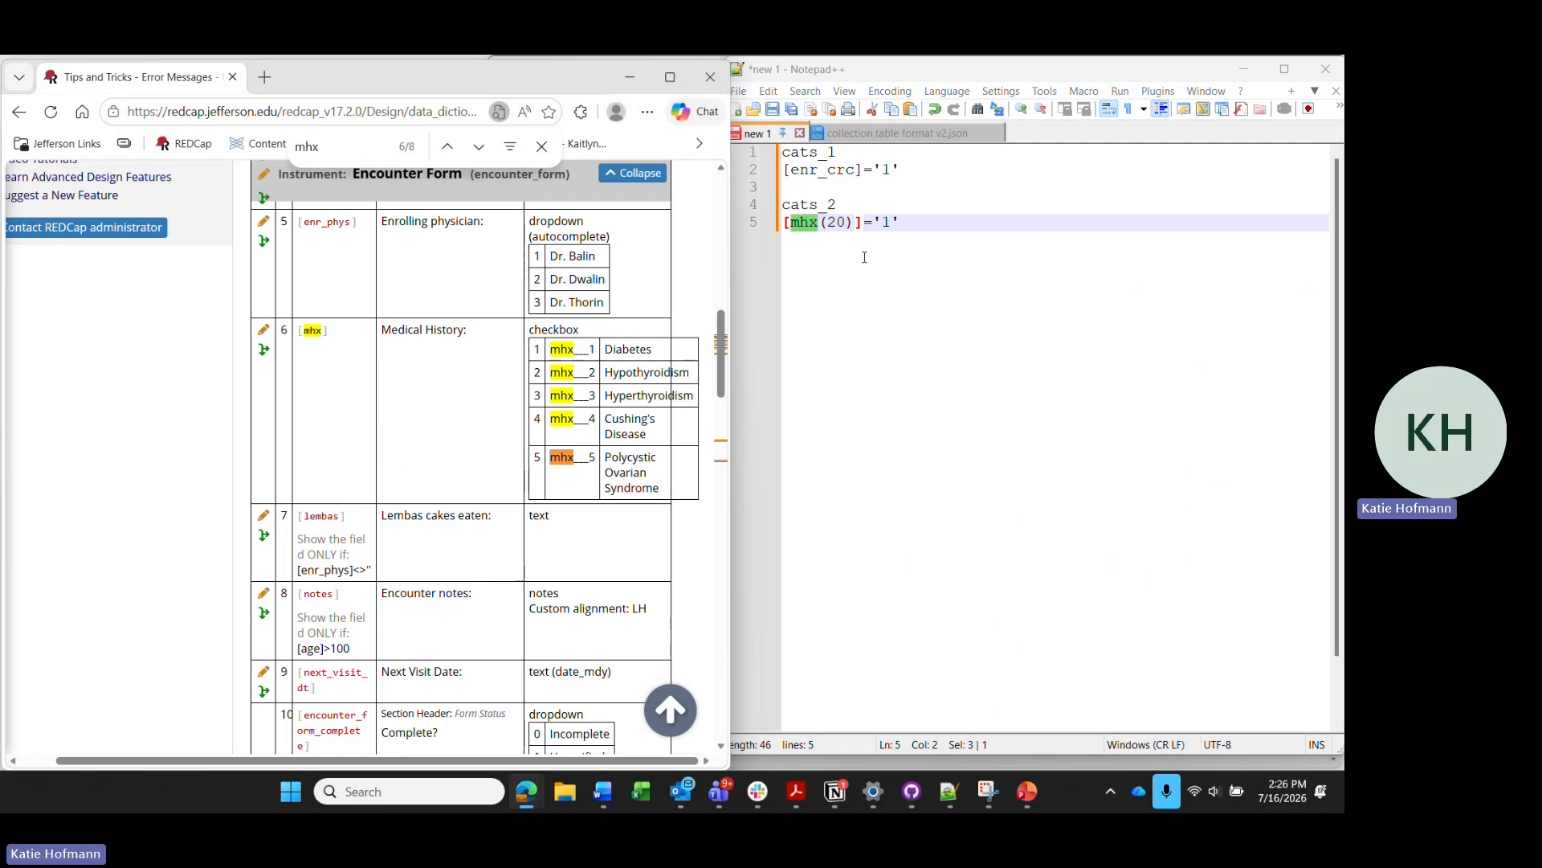
pyautogui.doubleClick(834, 221)
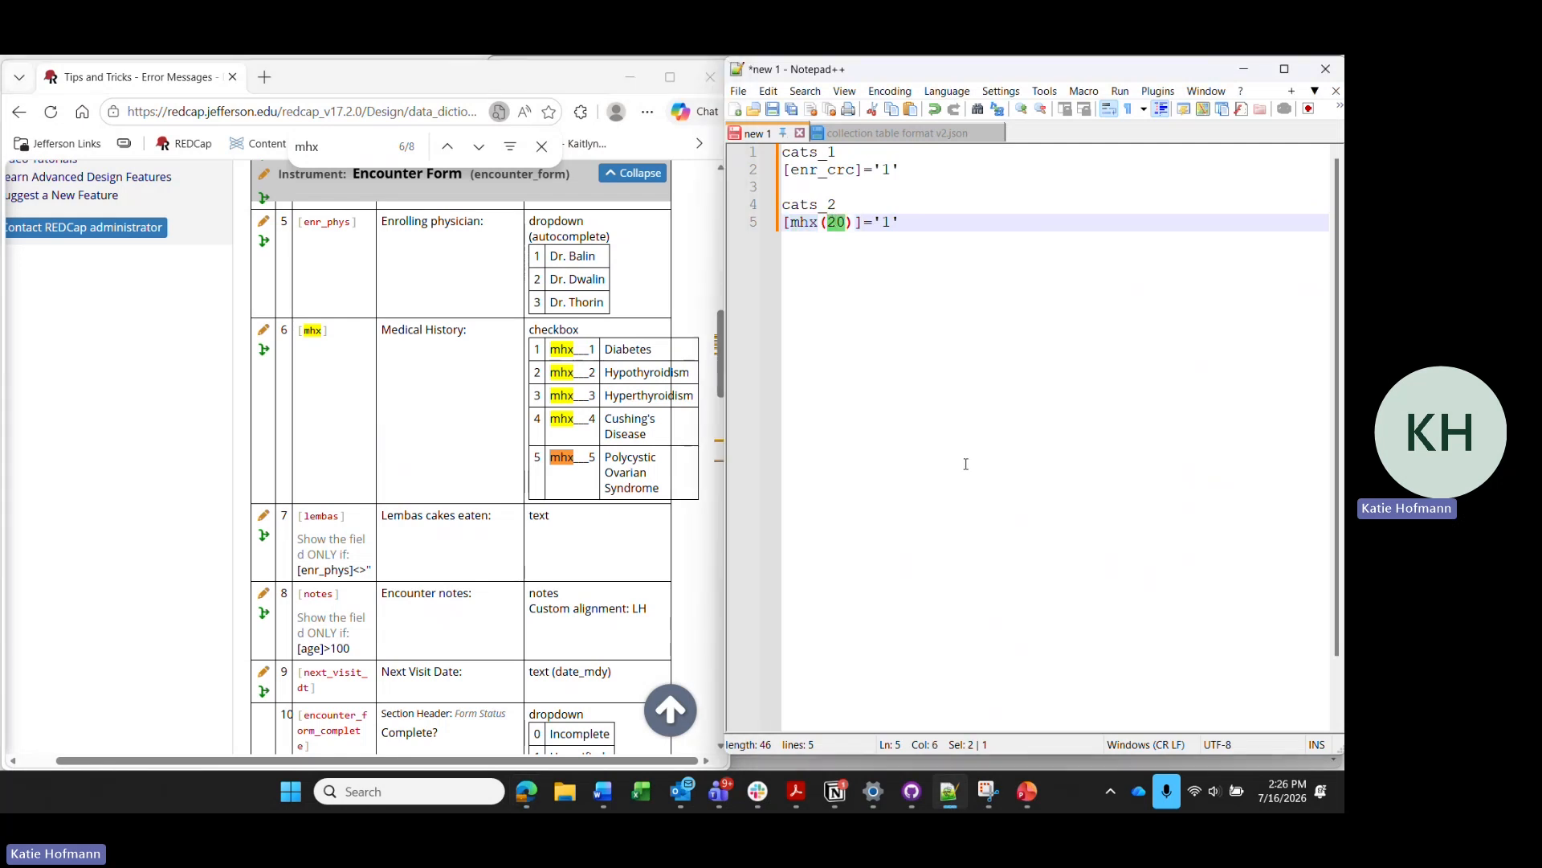
# - Open the Cat Appreciation Index instrument in the Online Designer and locate the cats_2 field
pyautogui.scroll(10, 453, 531)
pyautogui.click(76, 251)
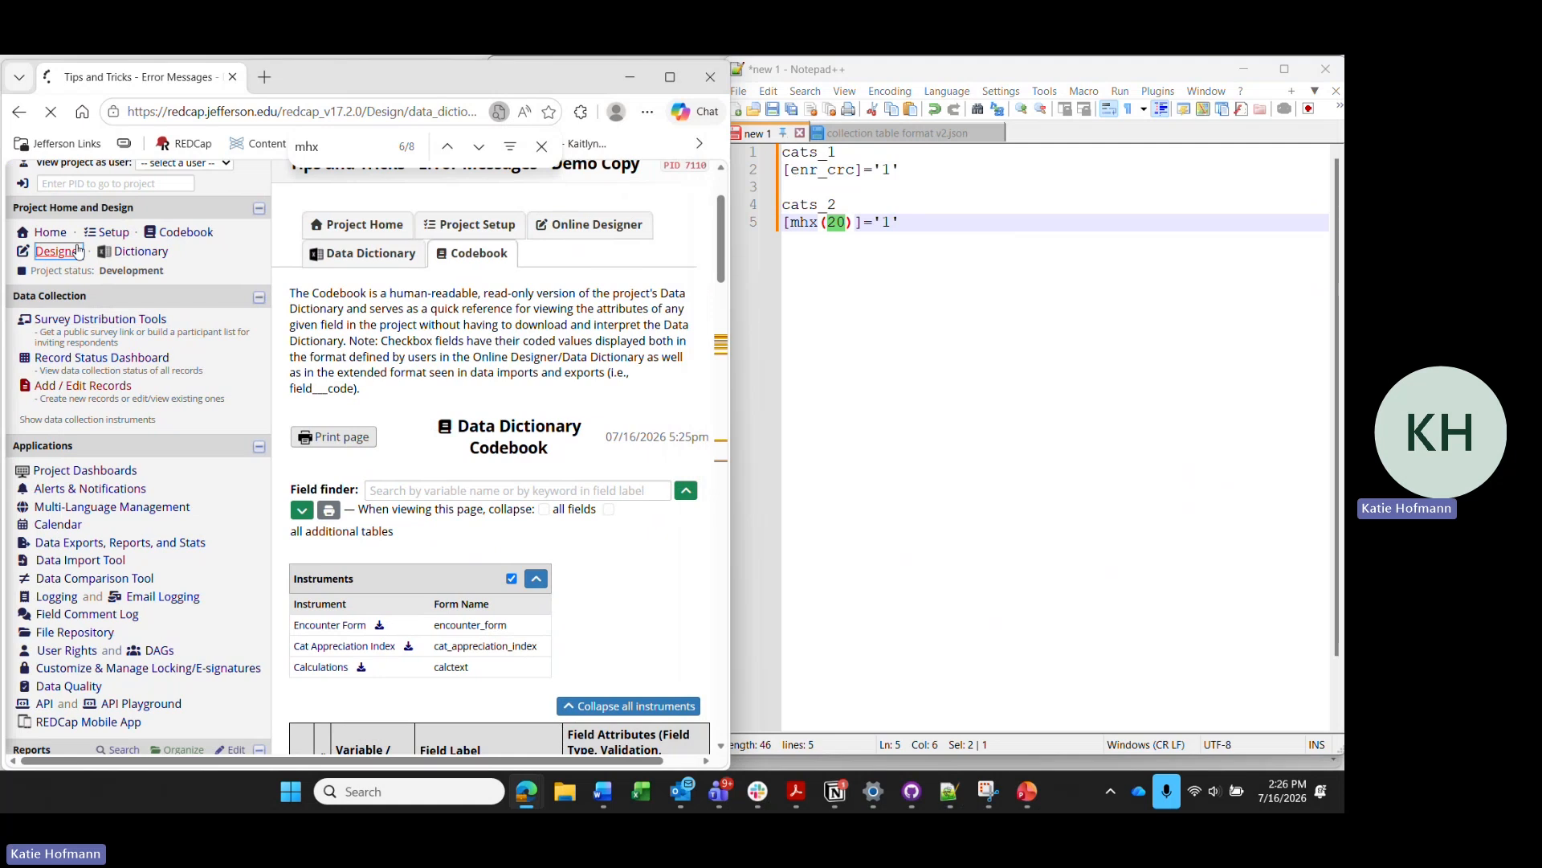
pyautogui.scroll(-4, 371, 321)
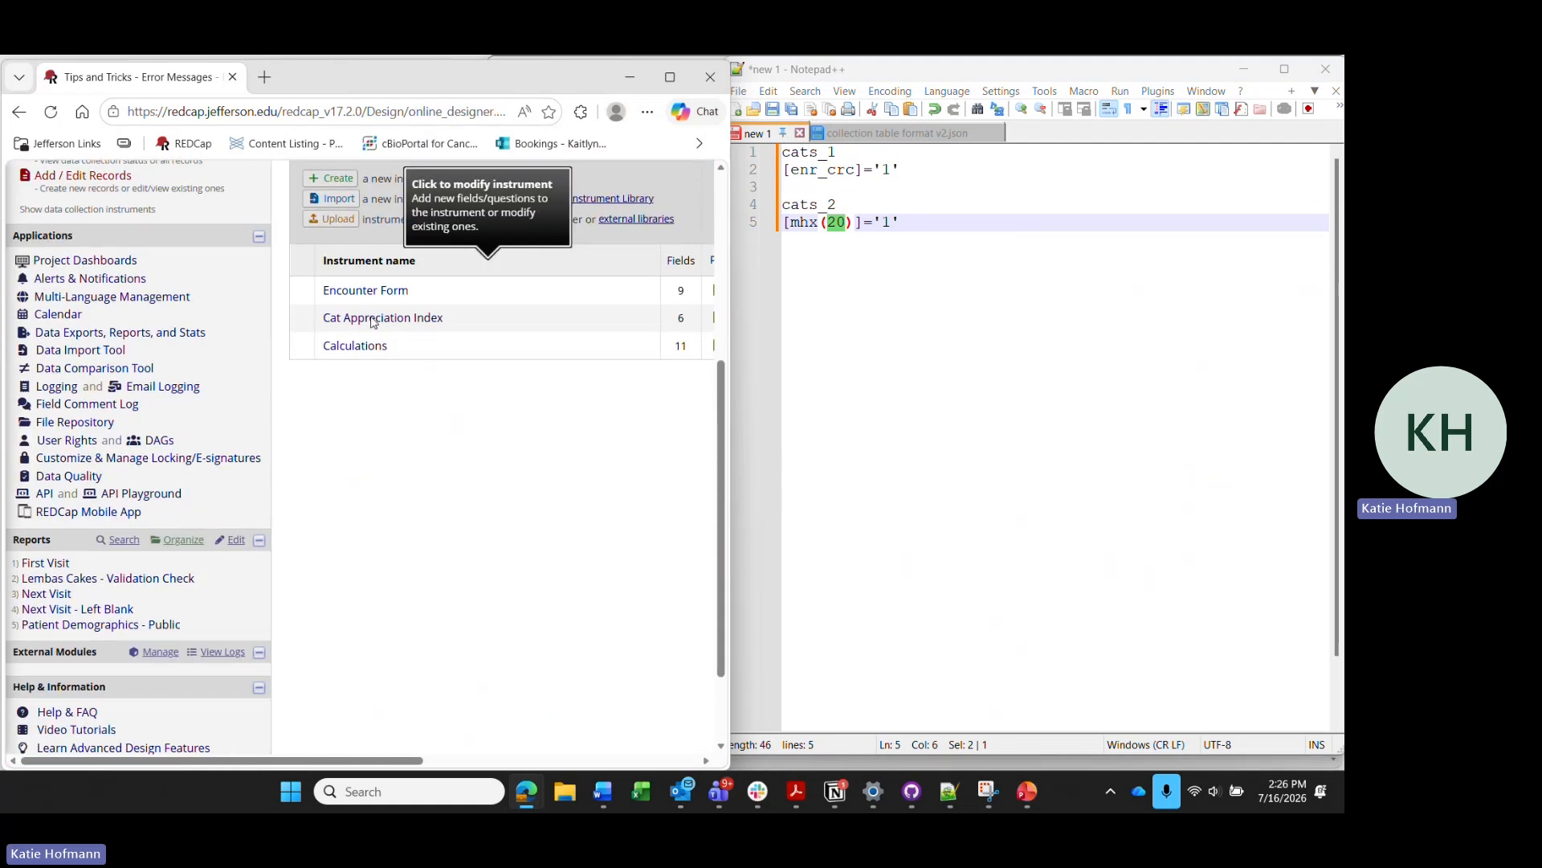
pyautogui.click(418, 318)
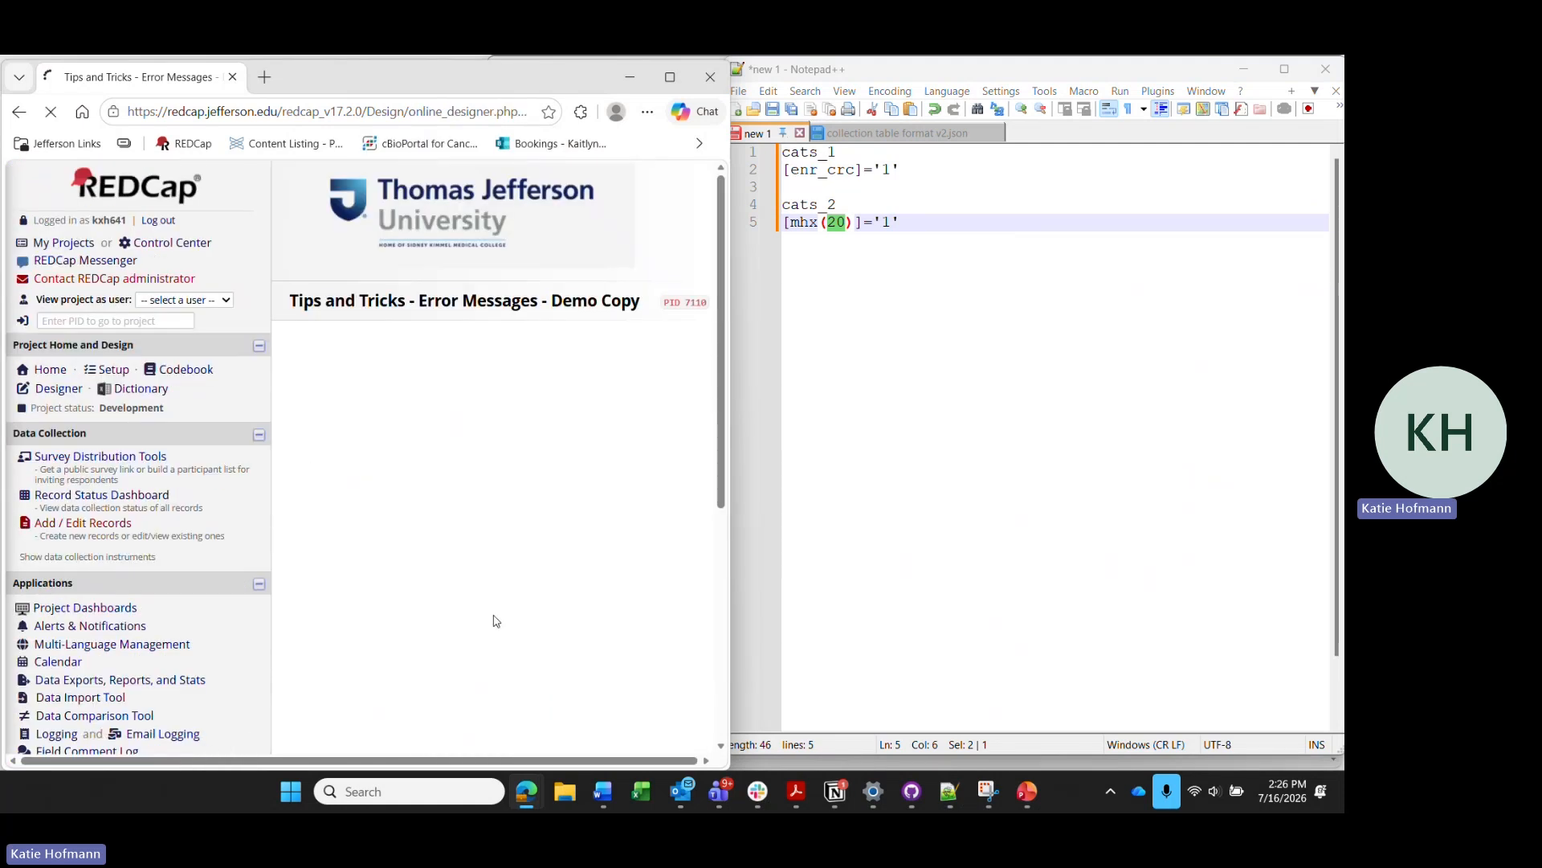
pyautogui.scroll(-10, 482, 578)
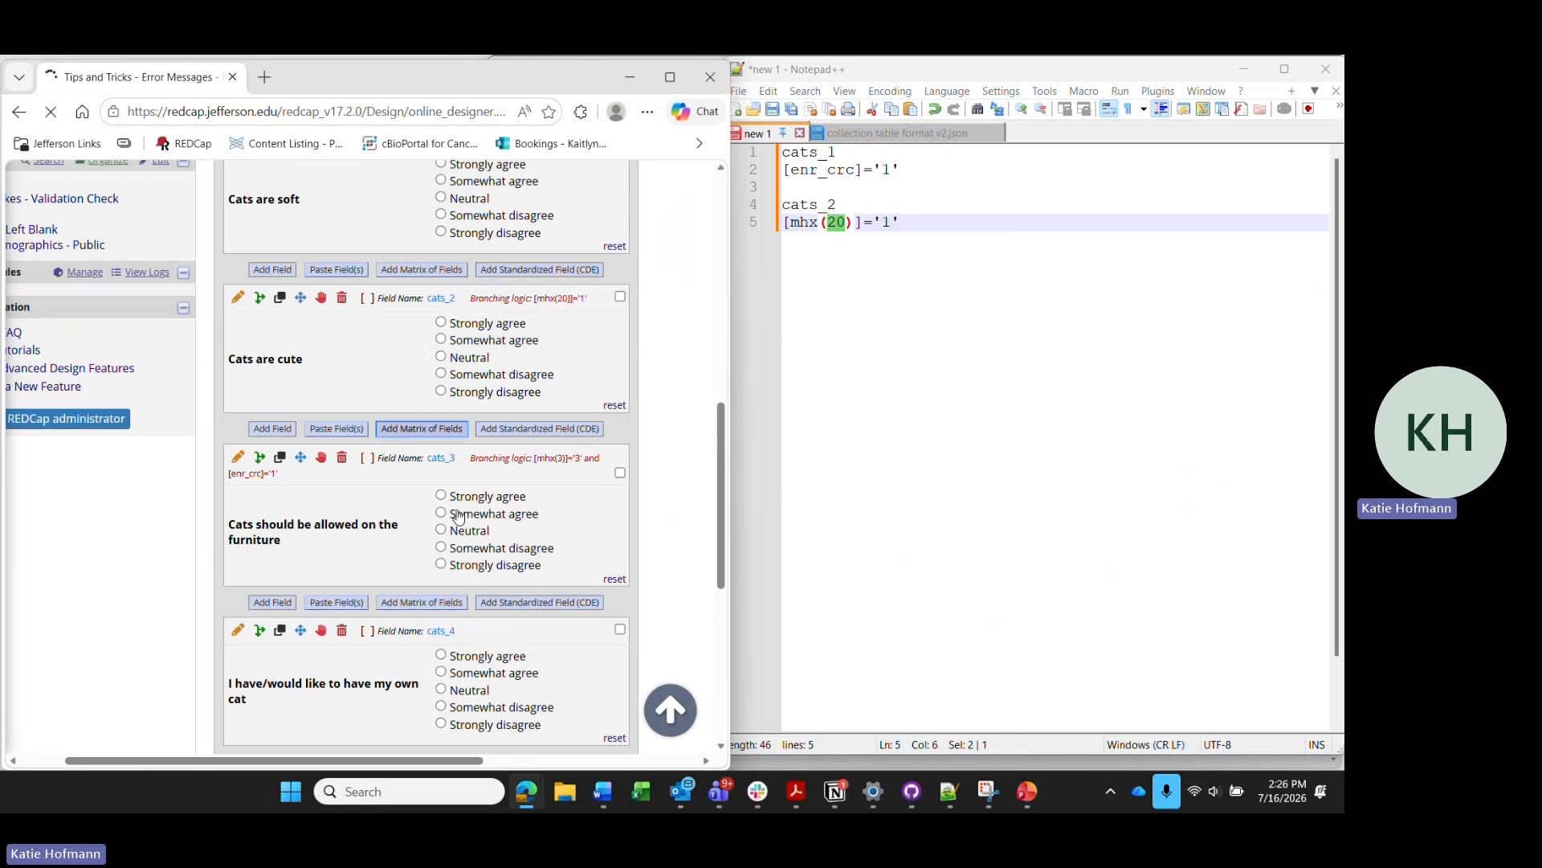
# - Change the branching logic of cats_2 to [mhx(2)]='1' and save it
pyautogui.click(258, 299)
pyautogui.click(220, 406)
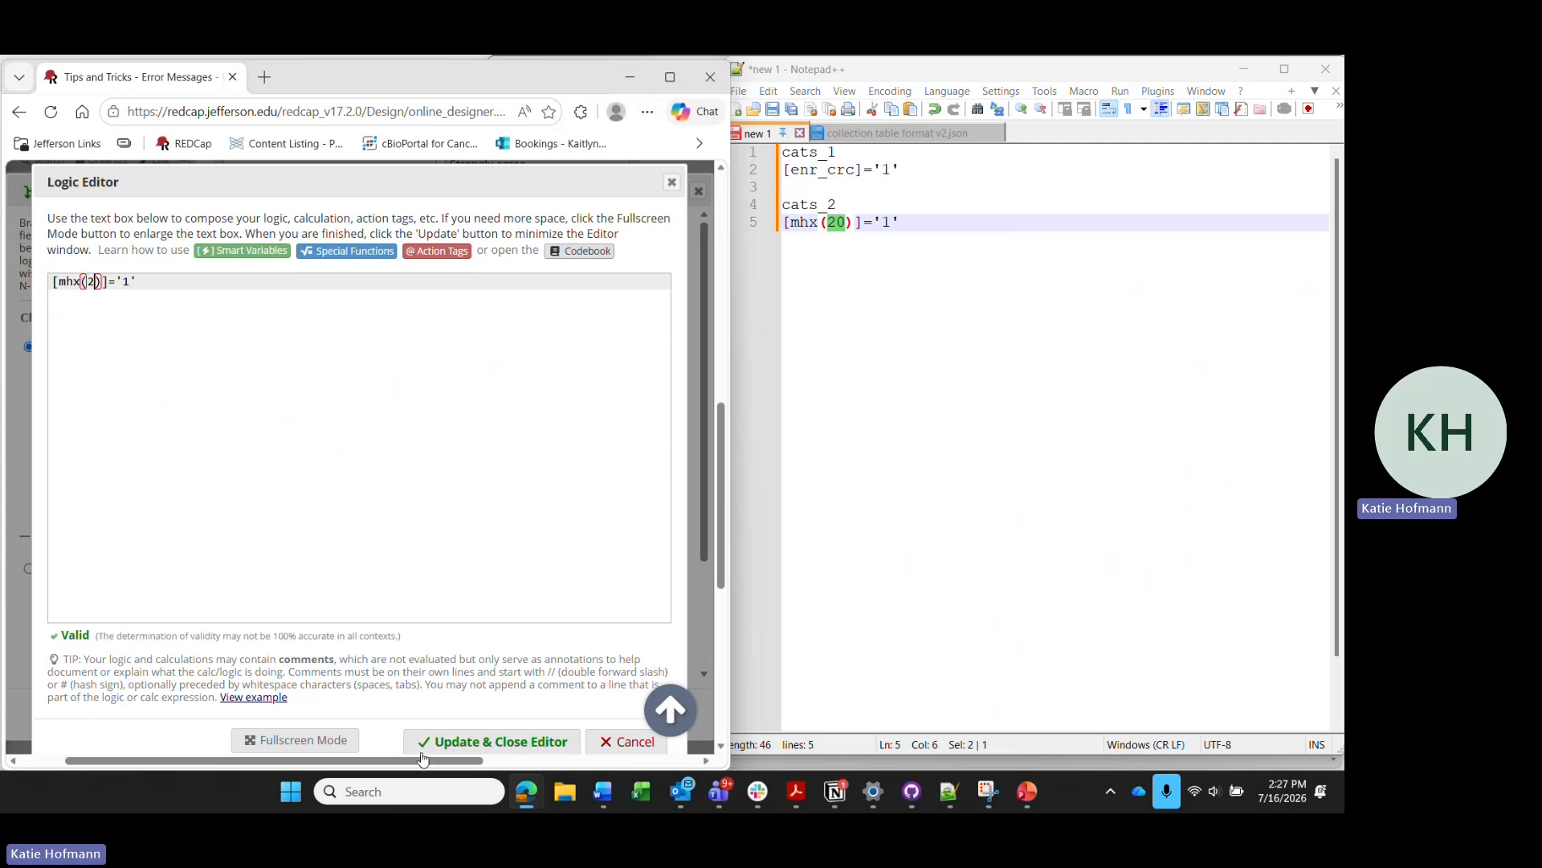
pyautogui.click(470, 743)
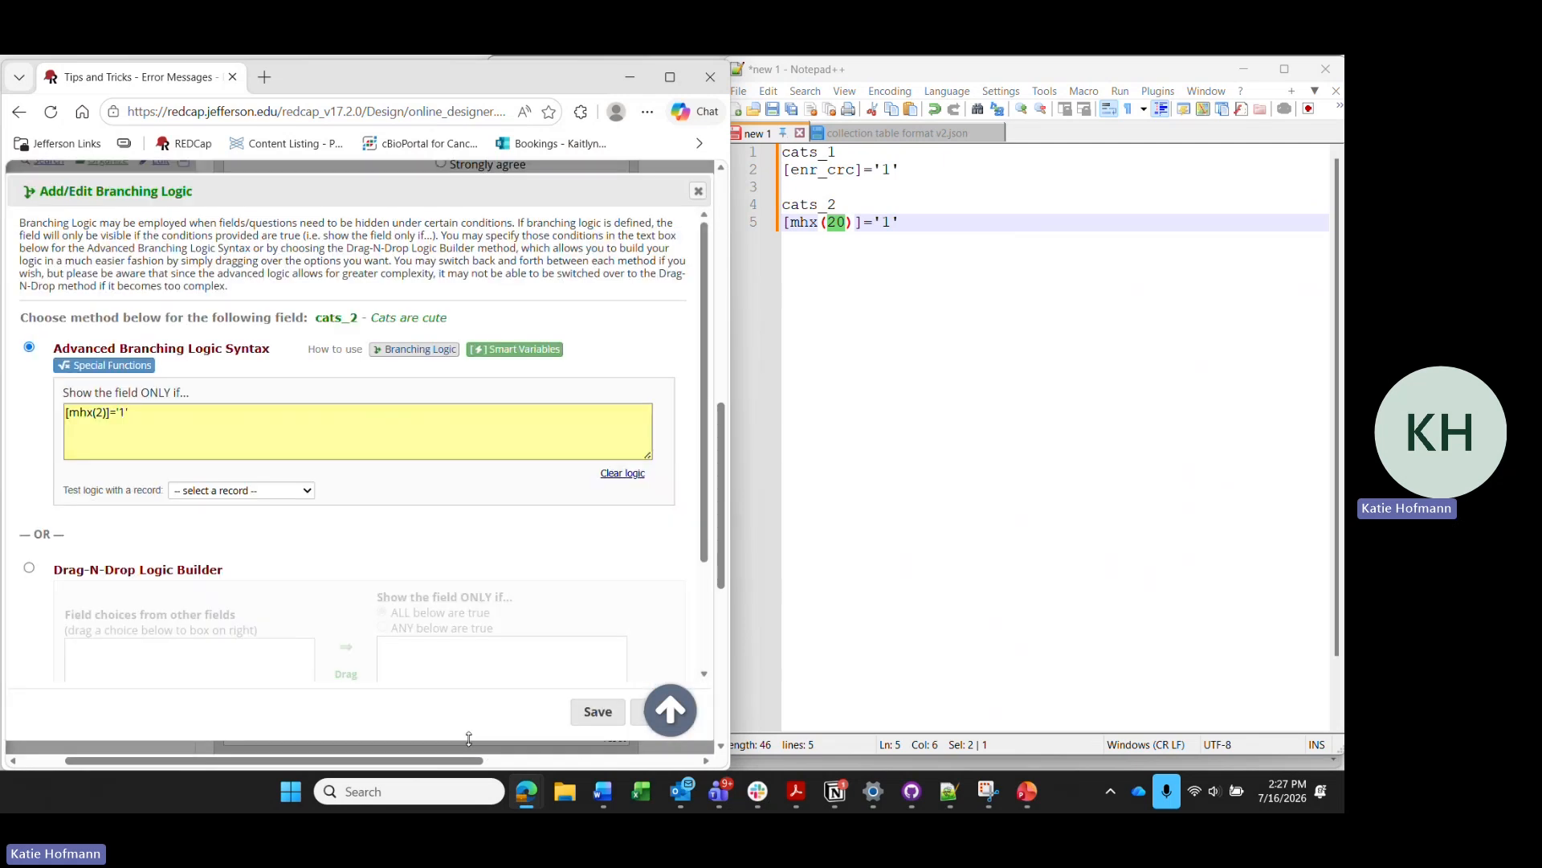
pyautogui.click(598, 712)
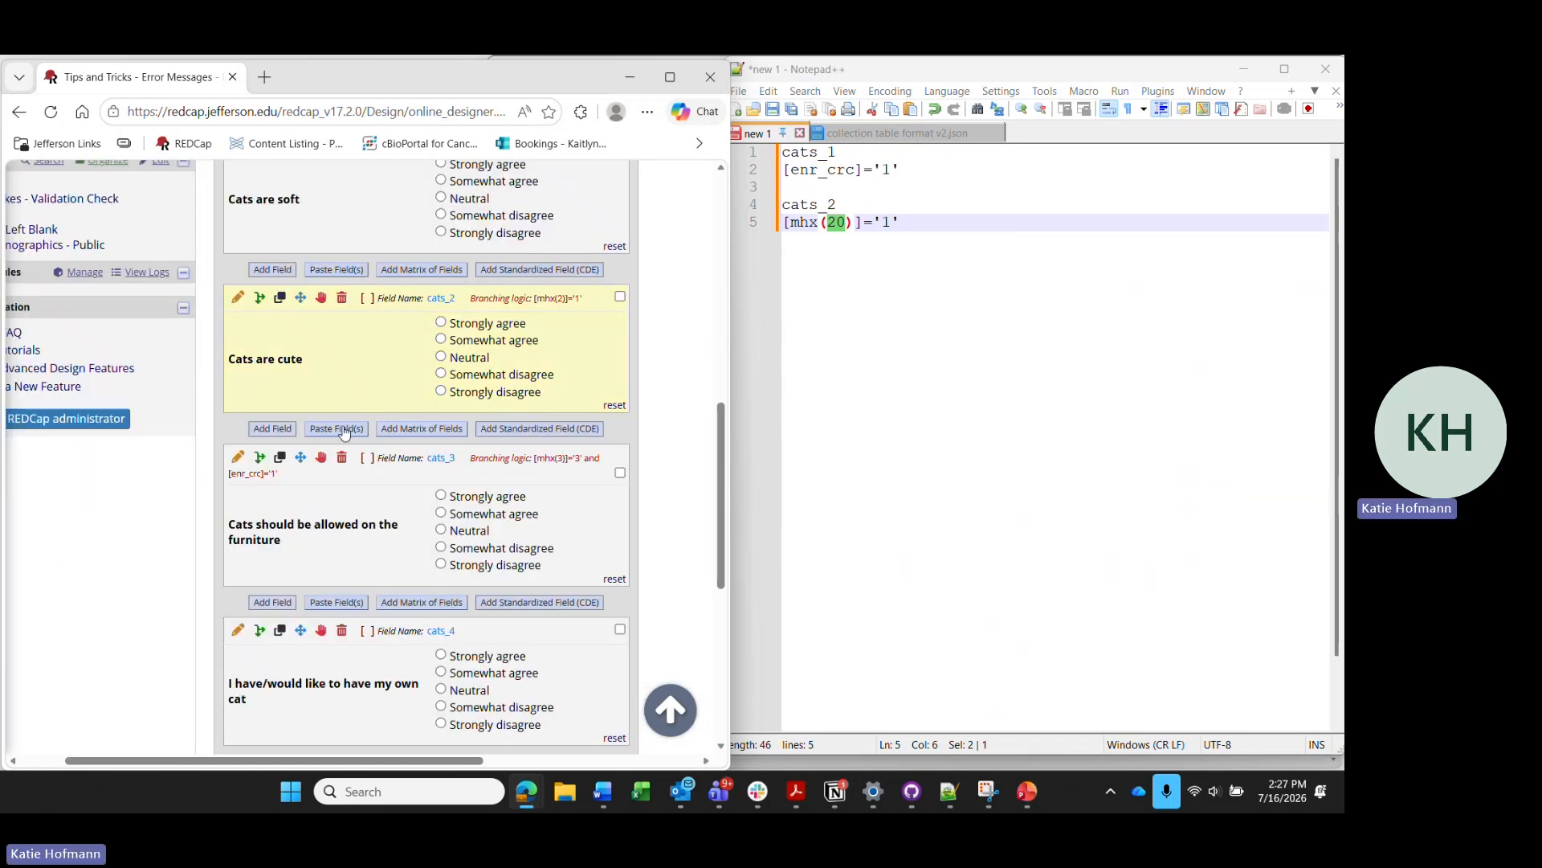
# - Open record 1's Cat Appreciation Index form from the Record Status Dashboard and check which cat questions load
pyautogui.hscroll(-2, 381, 452)
pyautogui.scroll(10, 185, 225)
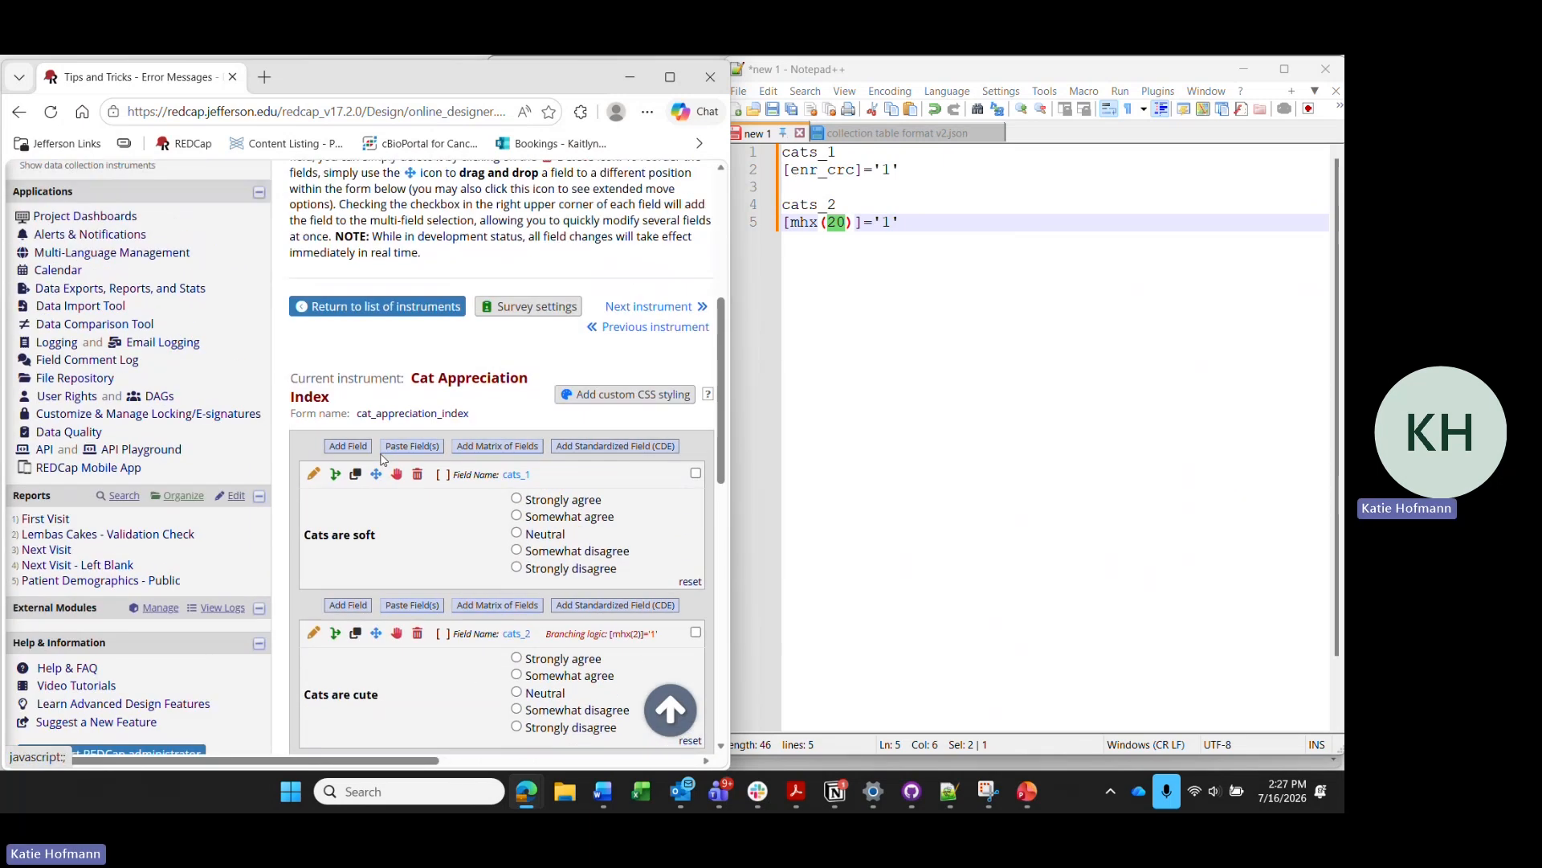
pyautogui.click(141, 313)
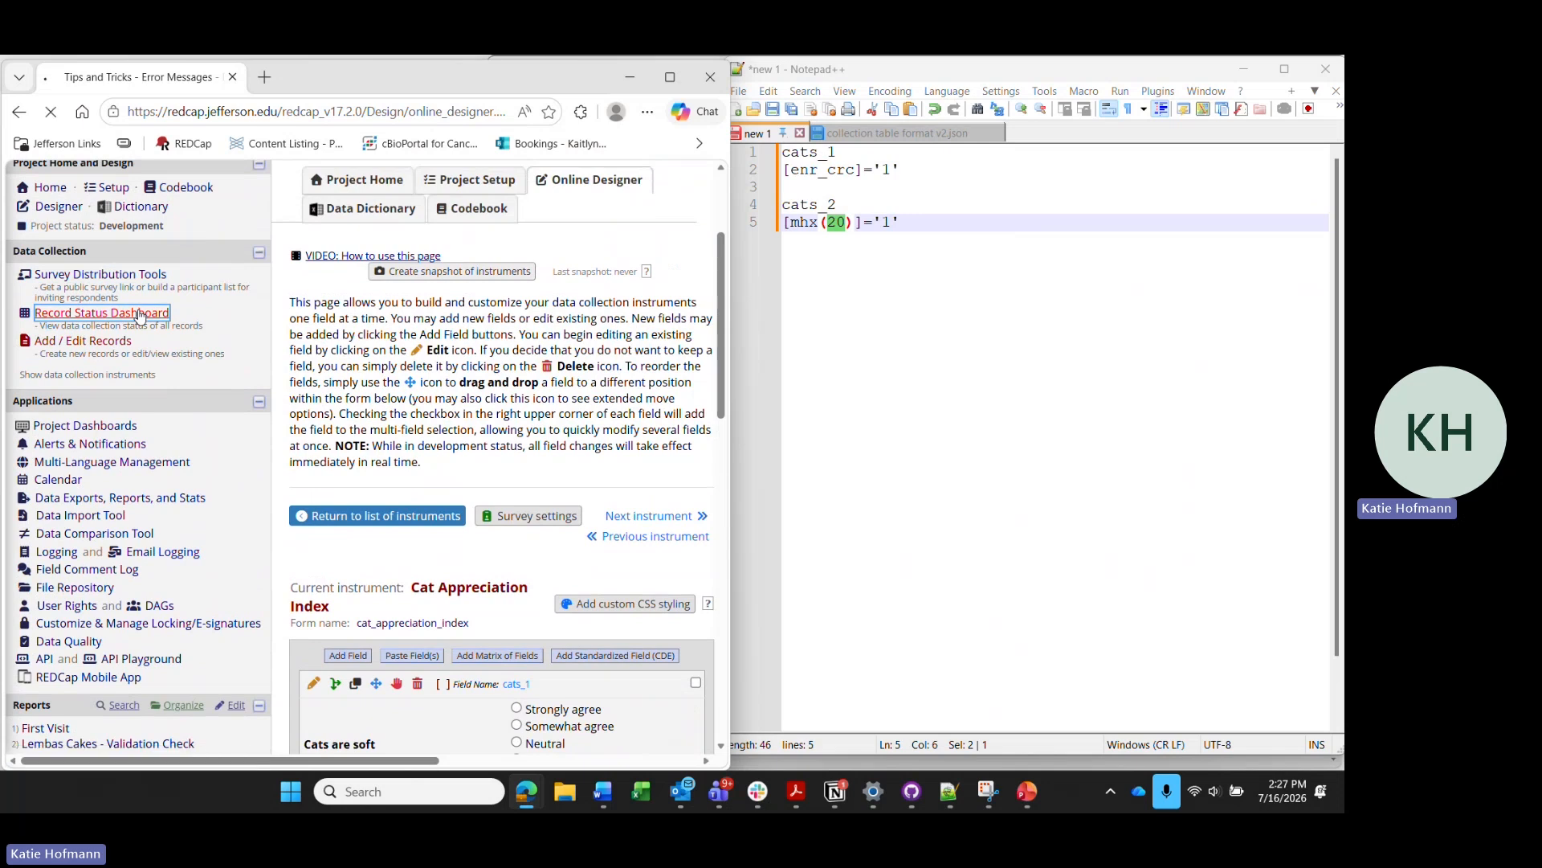
pyautogui.scroll(-5, 523, 577)
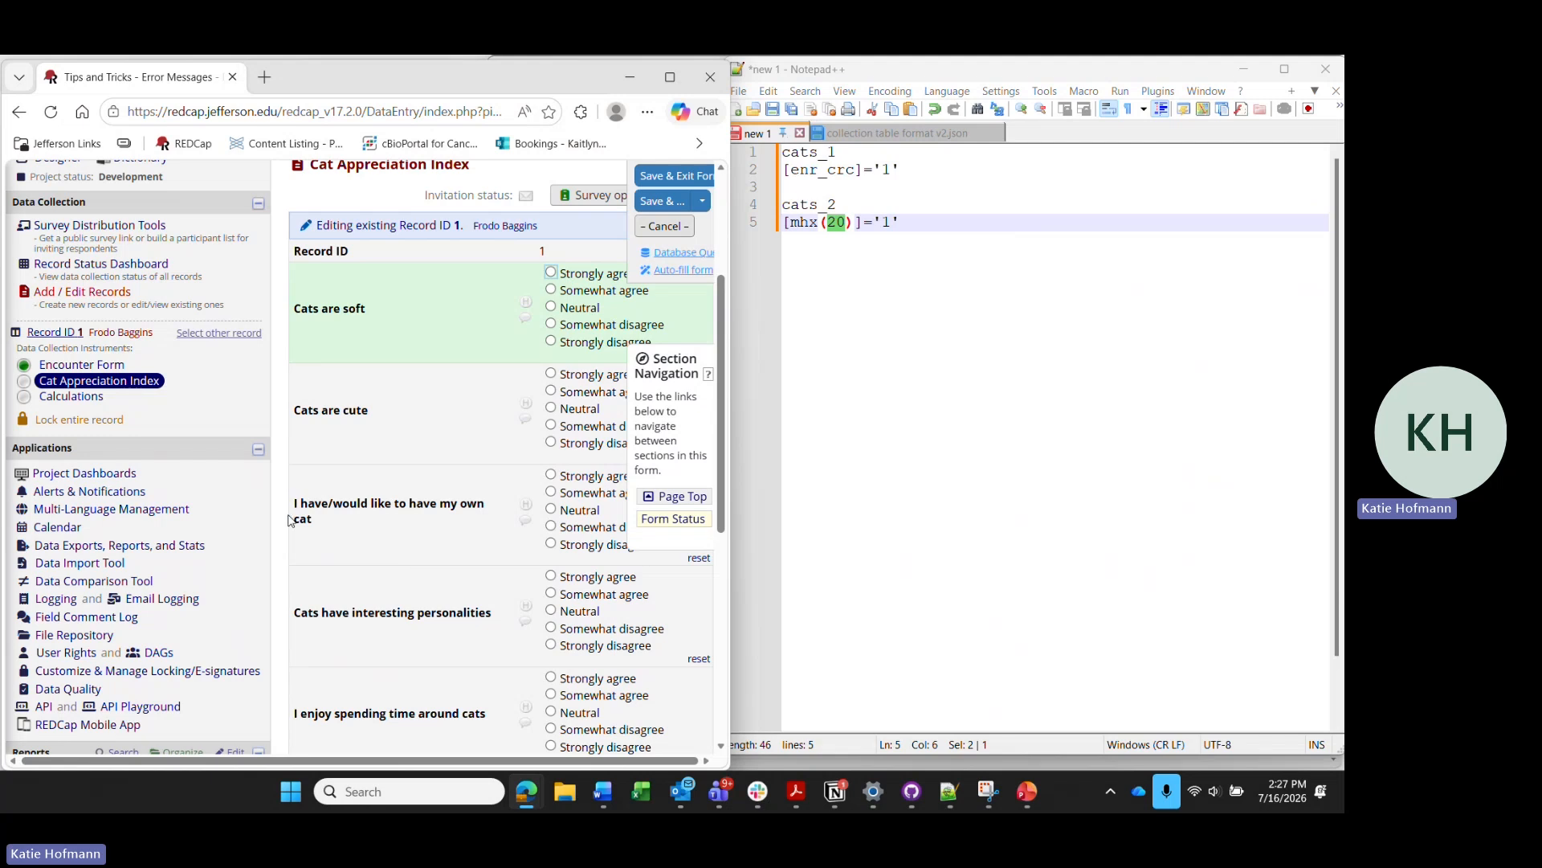
pyautogui.scroll(1, 302, 390)
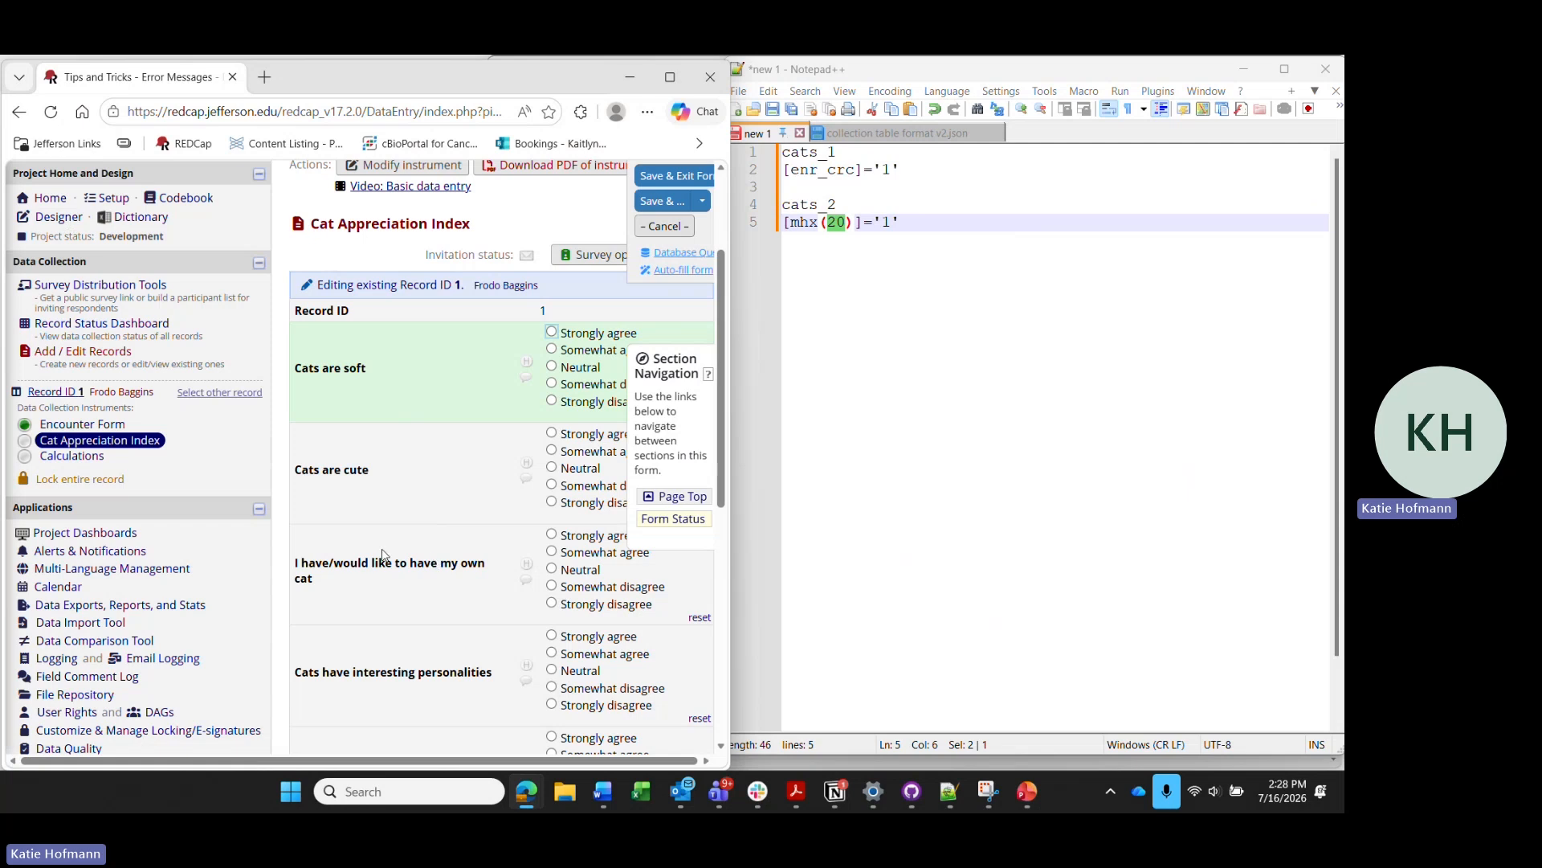
# - Return to the Cat Appreciation Index instrument in the Online Designer and examine the branching logic of cats_3
pyautogui.click(58, 217)
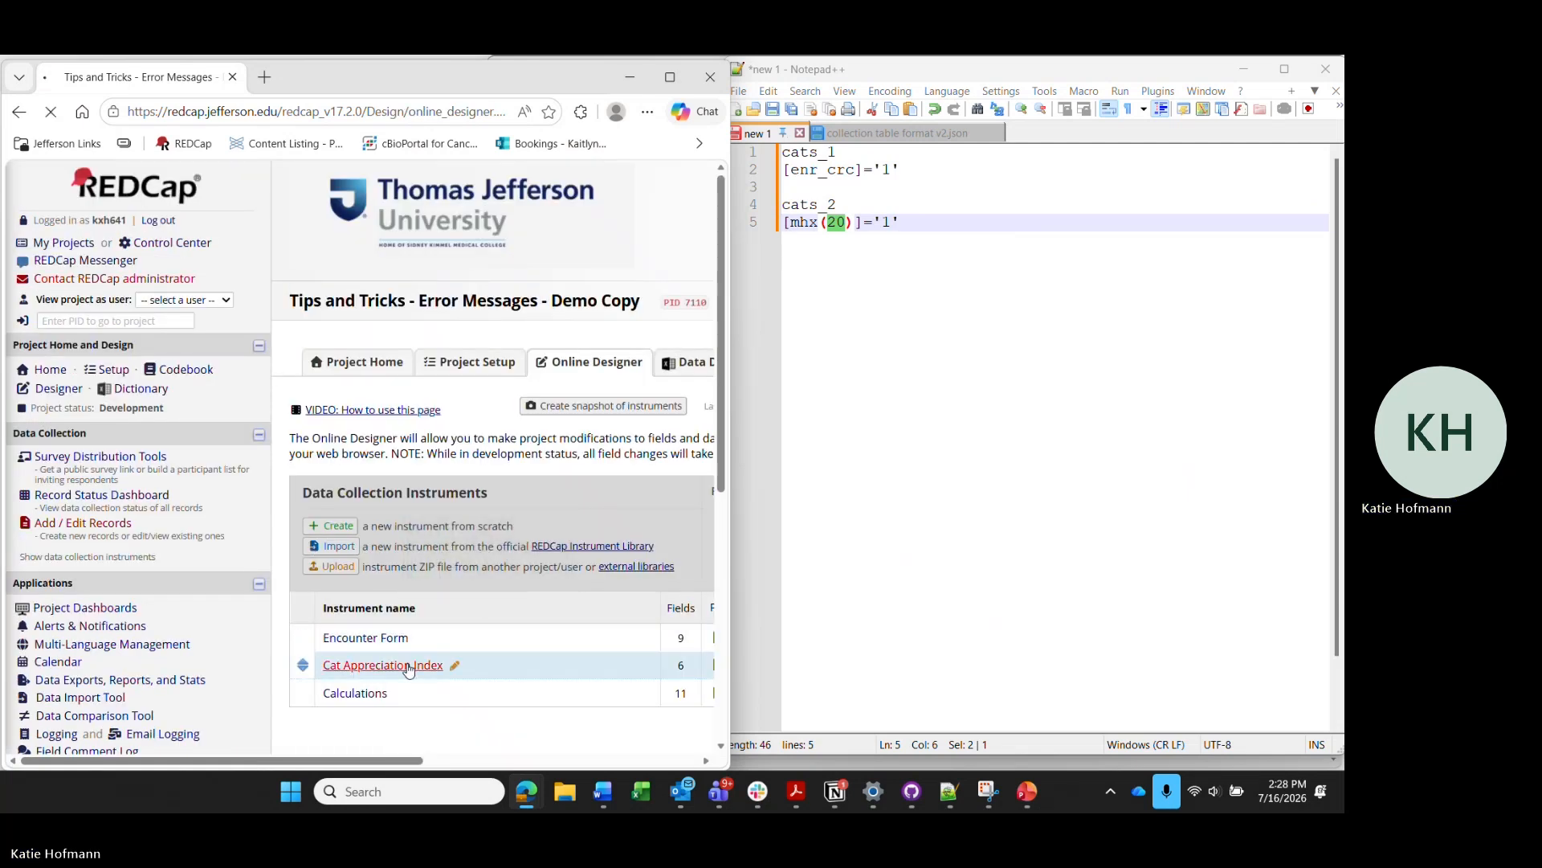
pyautogui.click(408, 665)
pyautogui.scroll(-5, 410, 669)
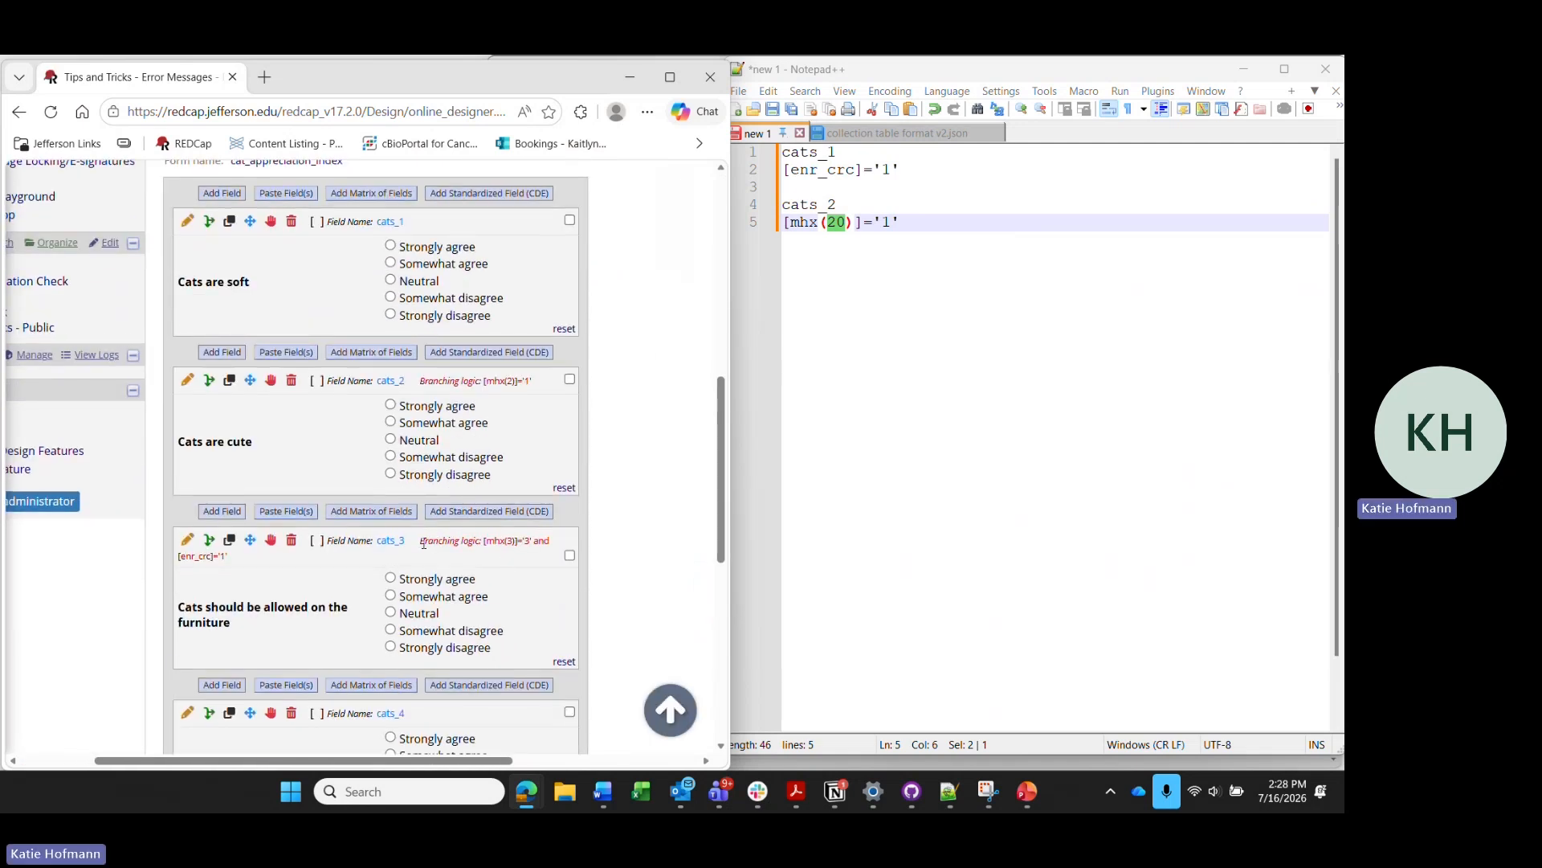
pyautogui.moveTo(421, 541); pyautogui.dragTo(434, 561)
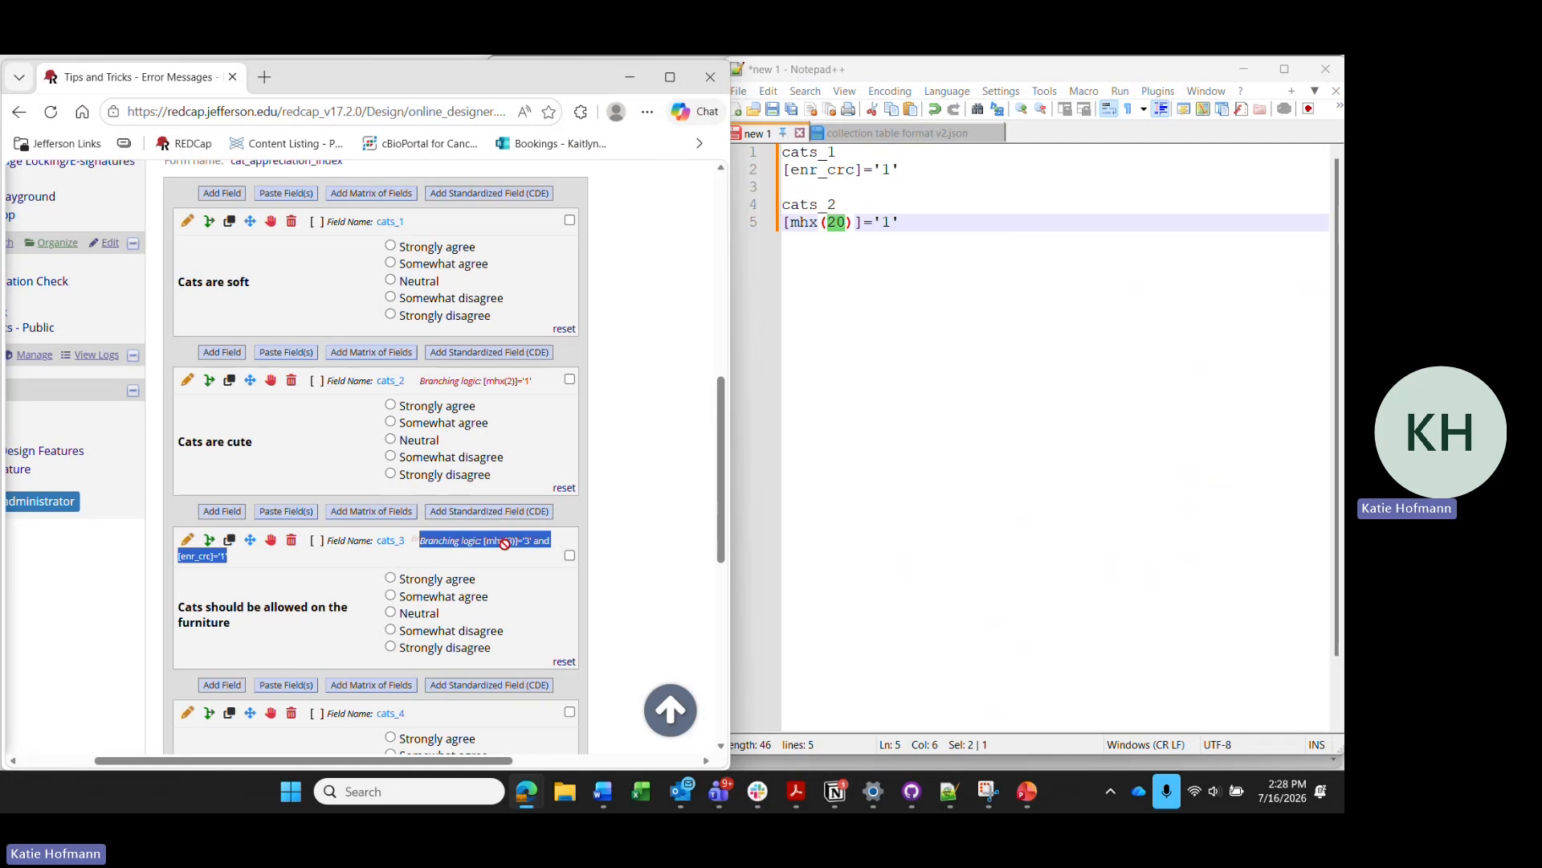
pyautogui.hscroll(-2, 428, 608)
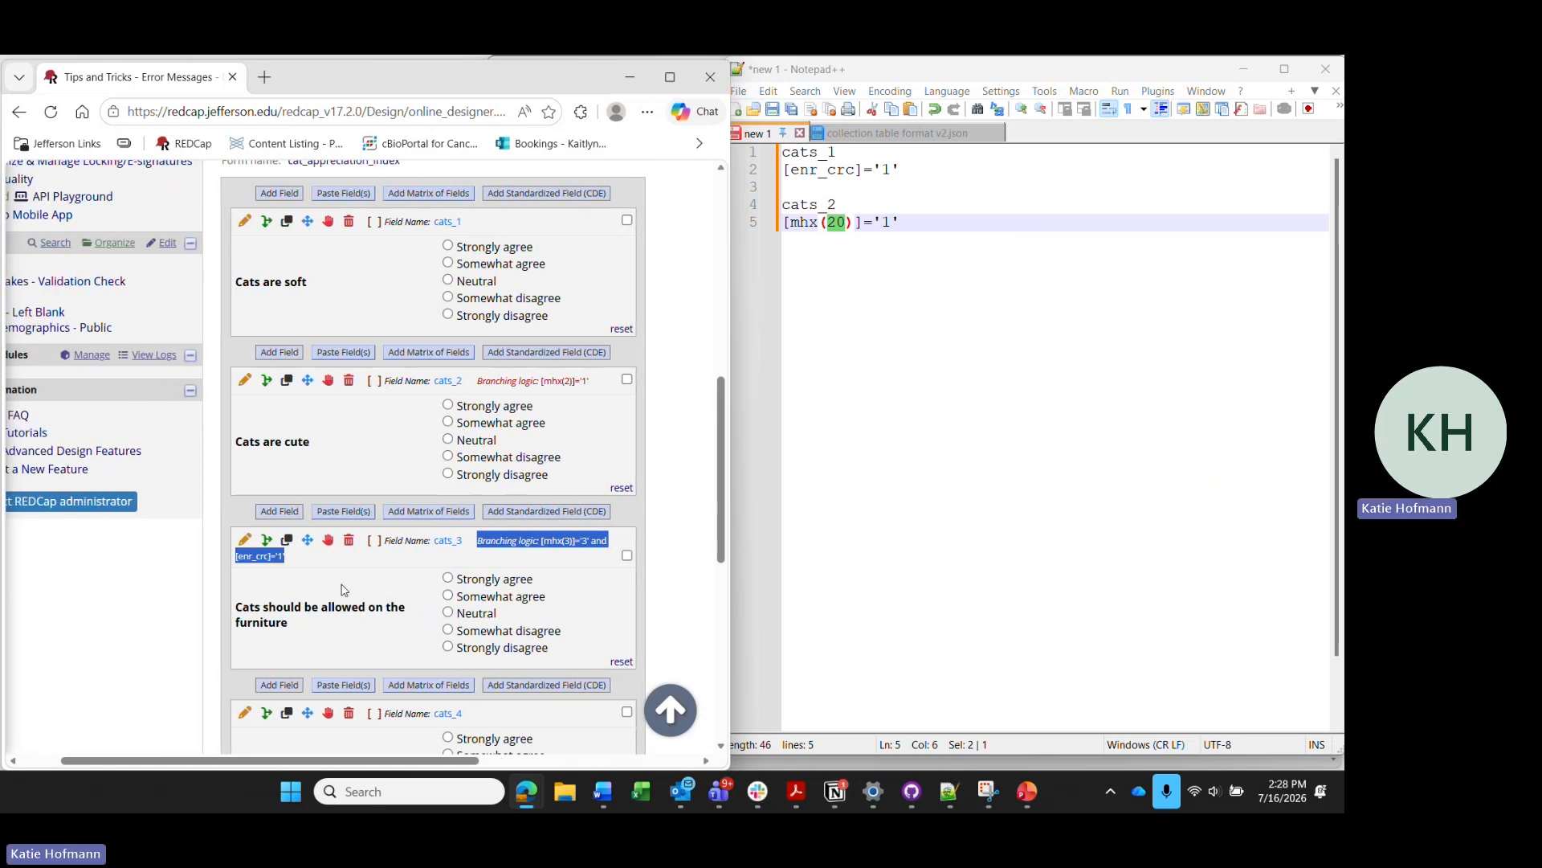
pyautogui.click(171, 604)
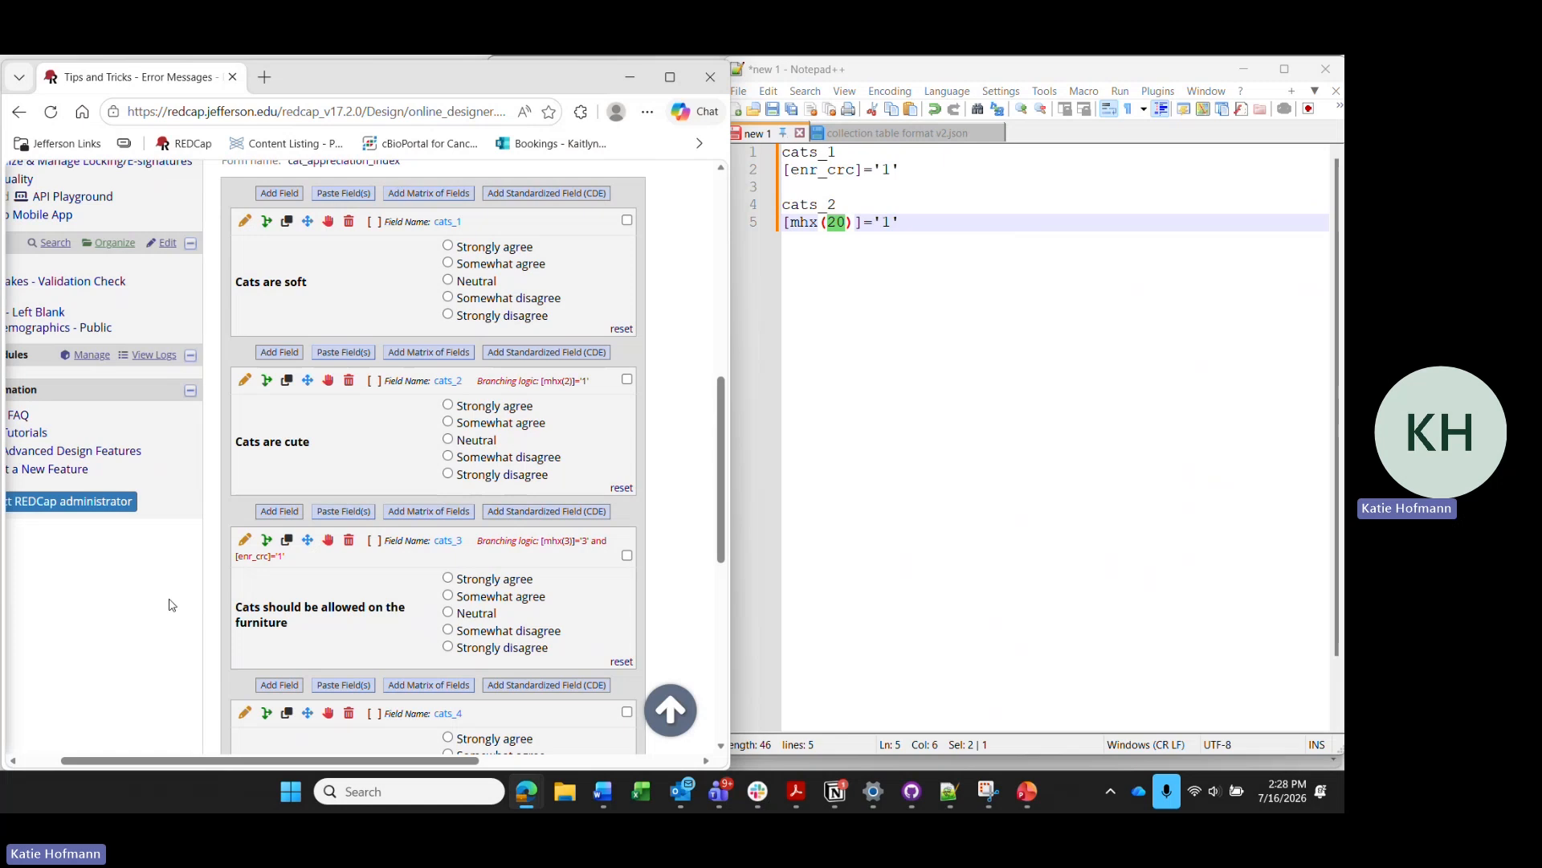
pyautogui.scroll(3, 171, 604)
pyautogui.hscroll(-2, 171, 604)
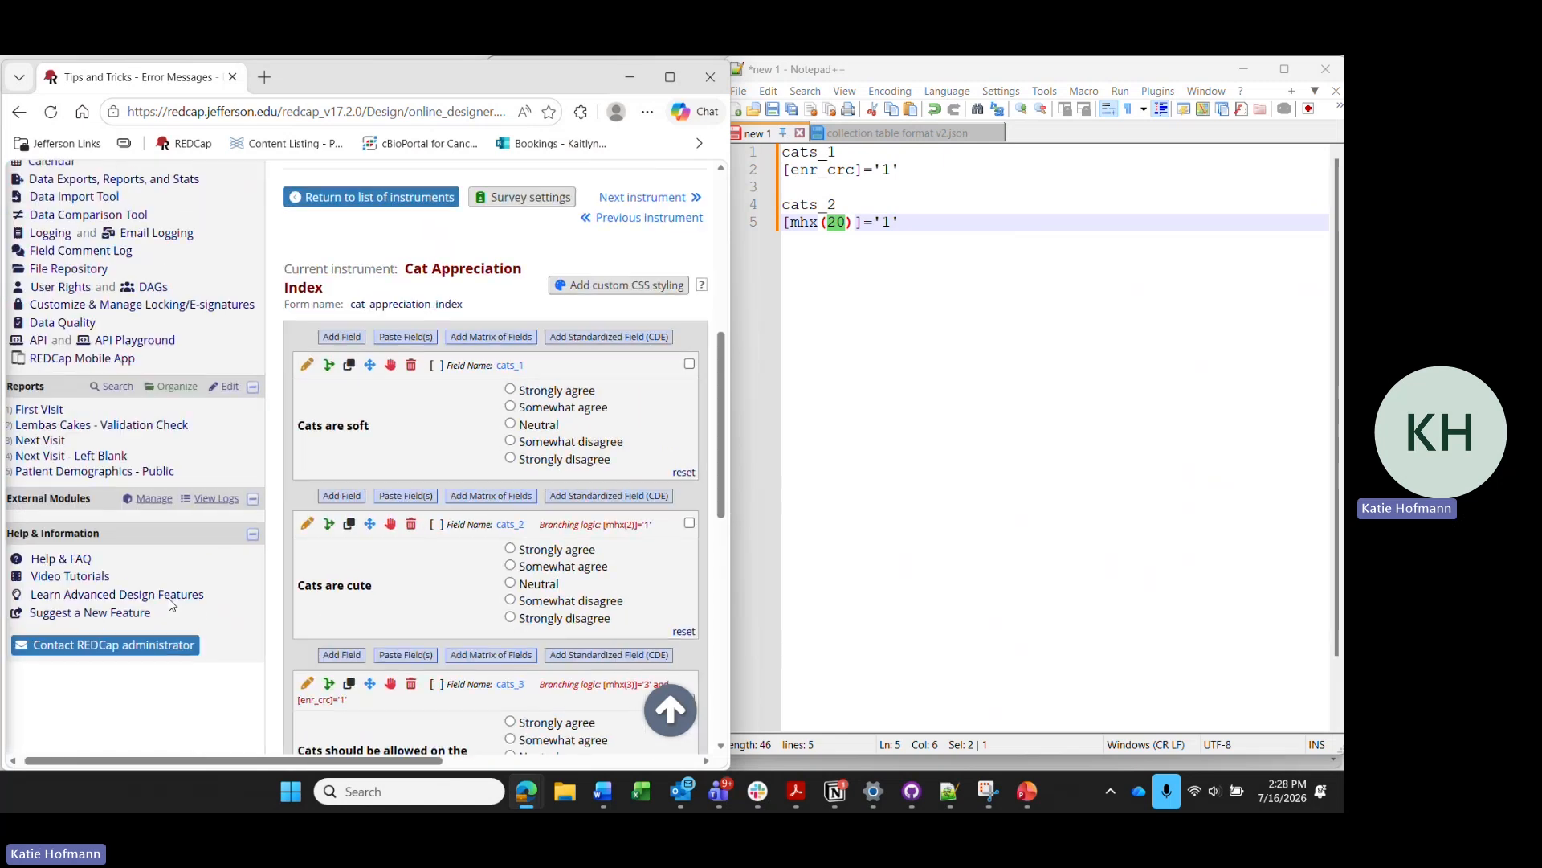
pyautogui.scroll(-3, 249, 335)
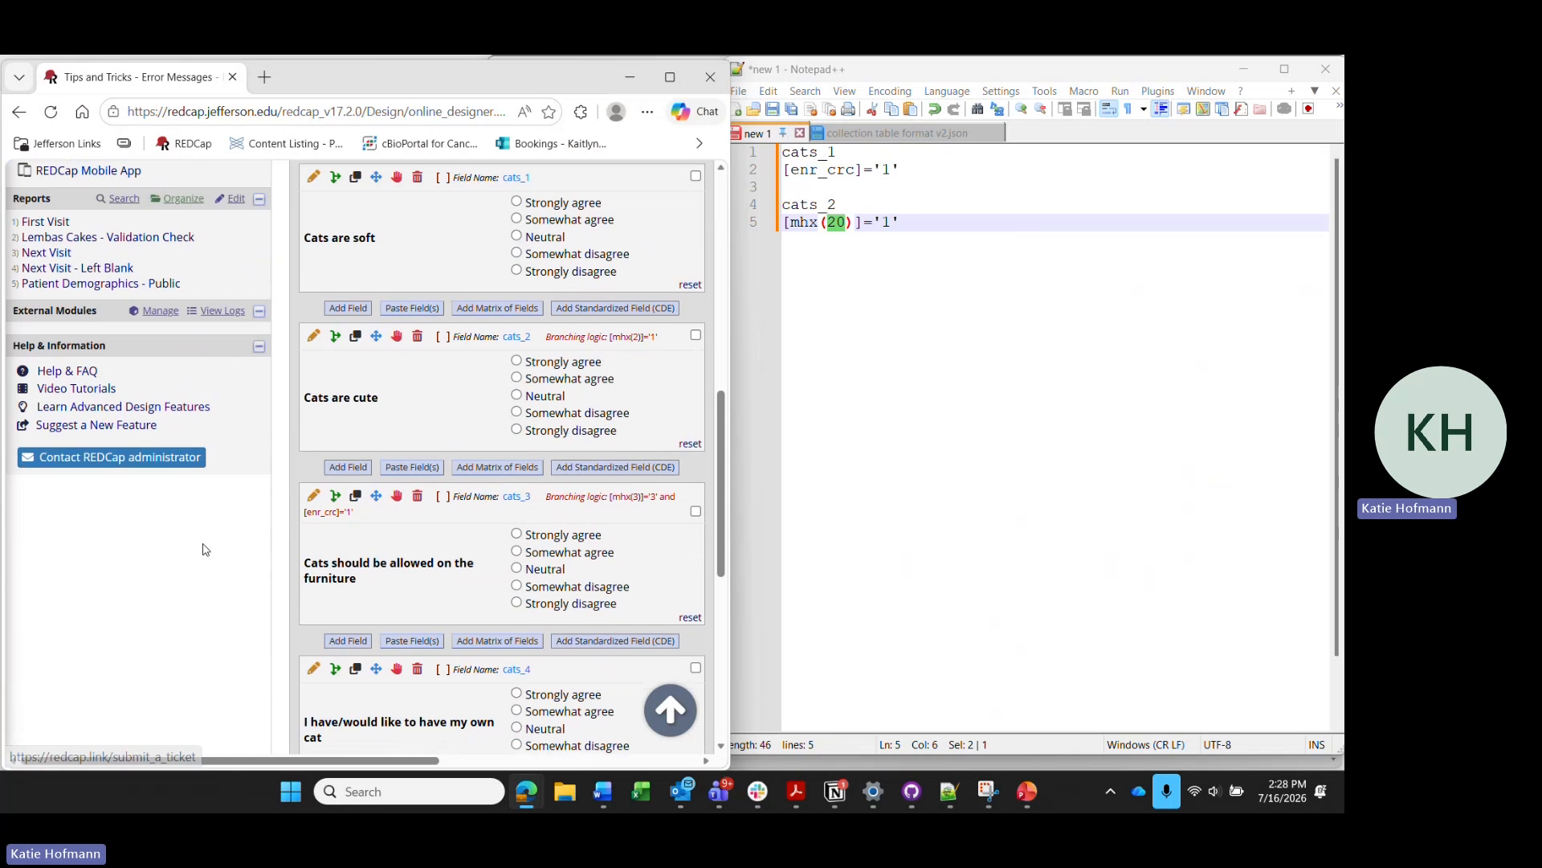
pyautogui.scroll(2, 261, 602)
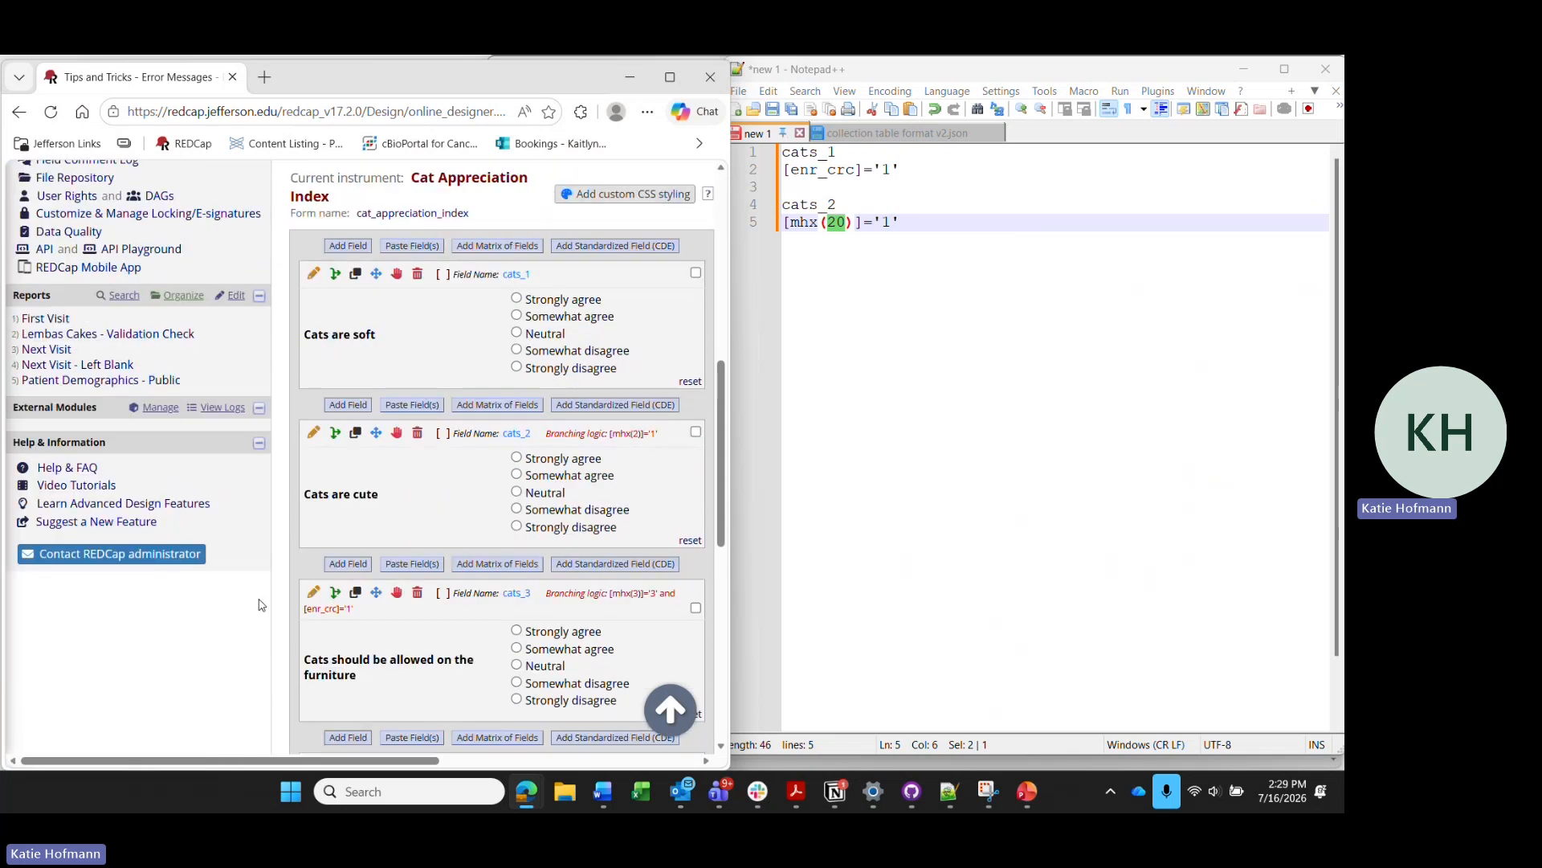
pyautogui.scroll(-1, 260, 605)
# - Reopen record 1's Cat Appreciation Index data entry form to recheck it for branching logic errors
pyautogui.scroll(8, 261, 604)
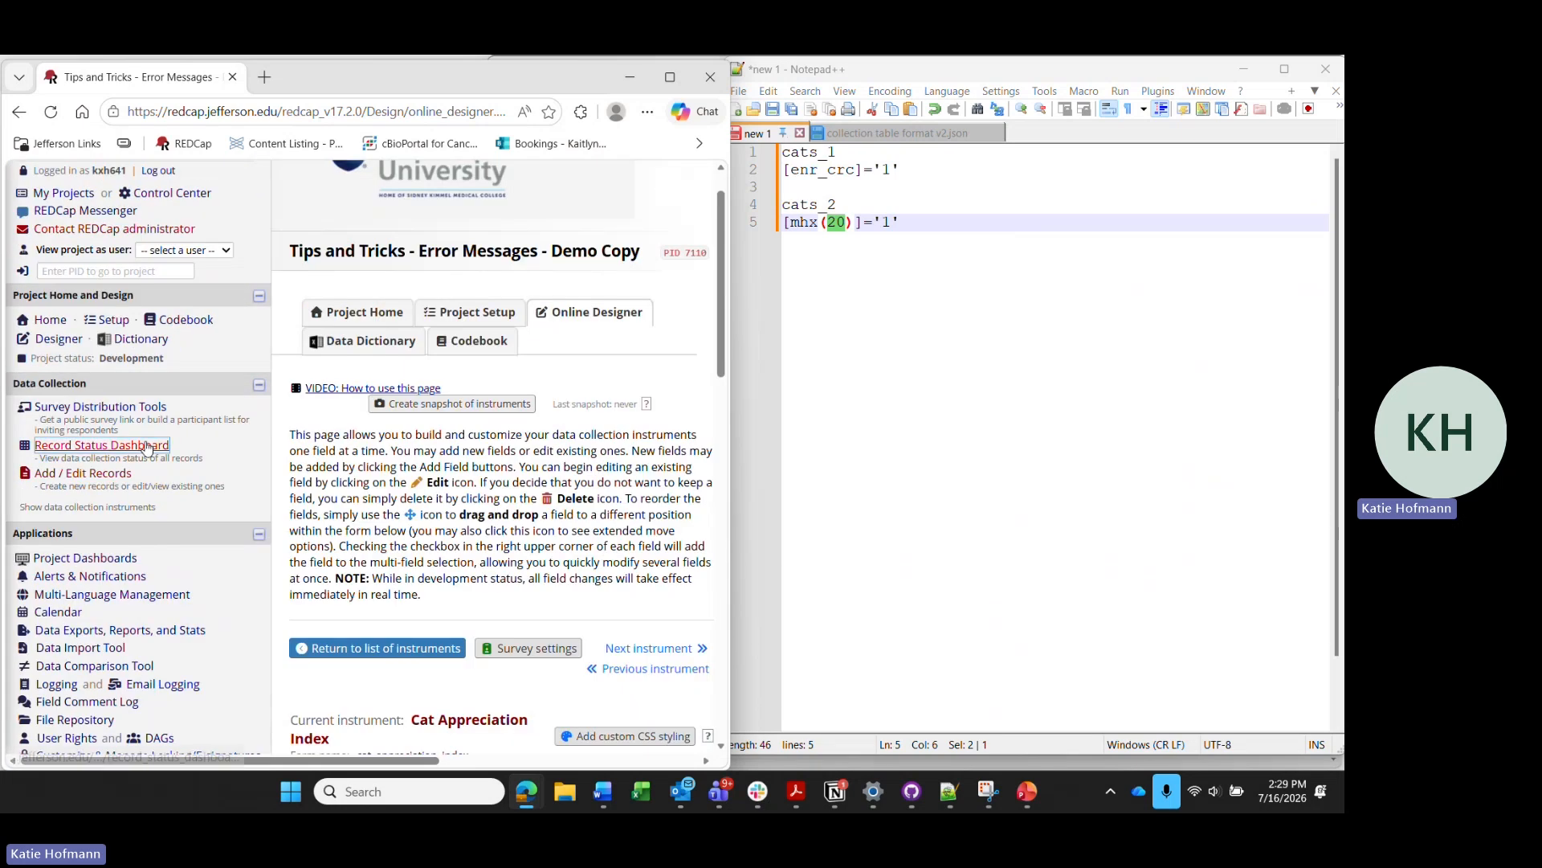
pyautogui.click(149, 445)
pyautogui.scroll(-4, 498, 642)
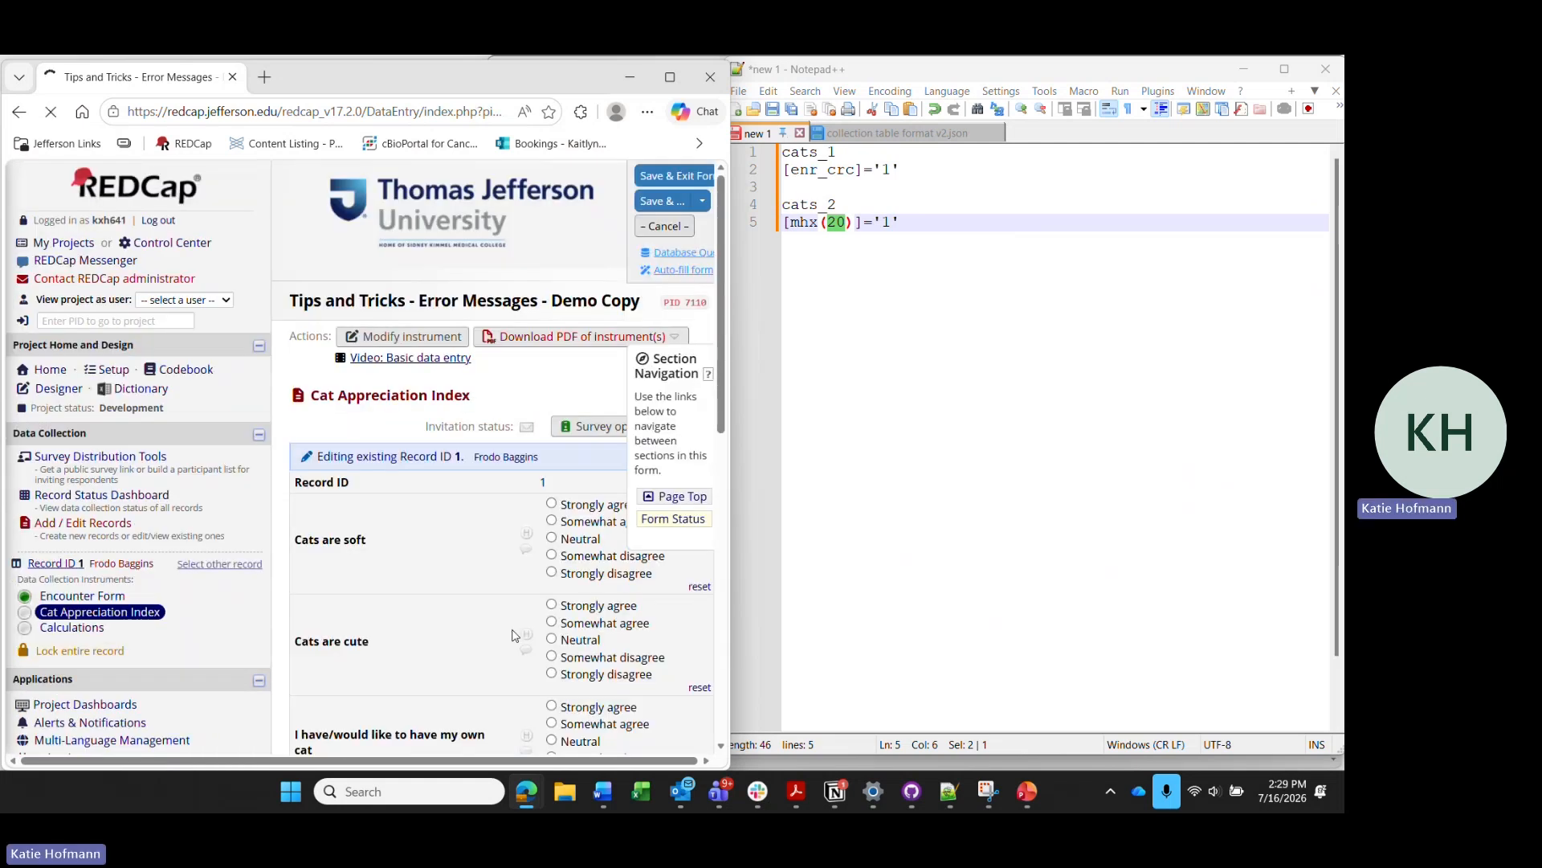
pyautogui.scroll(-3, 498, 482)
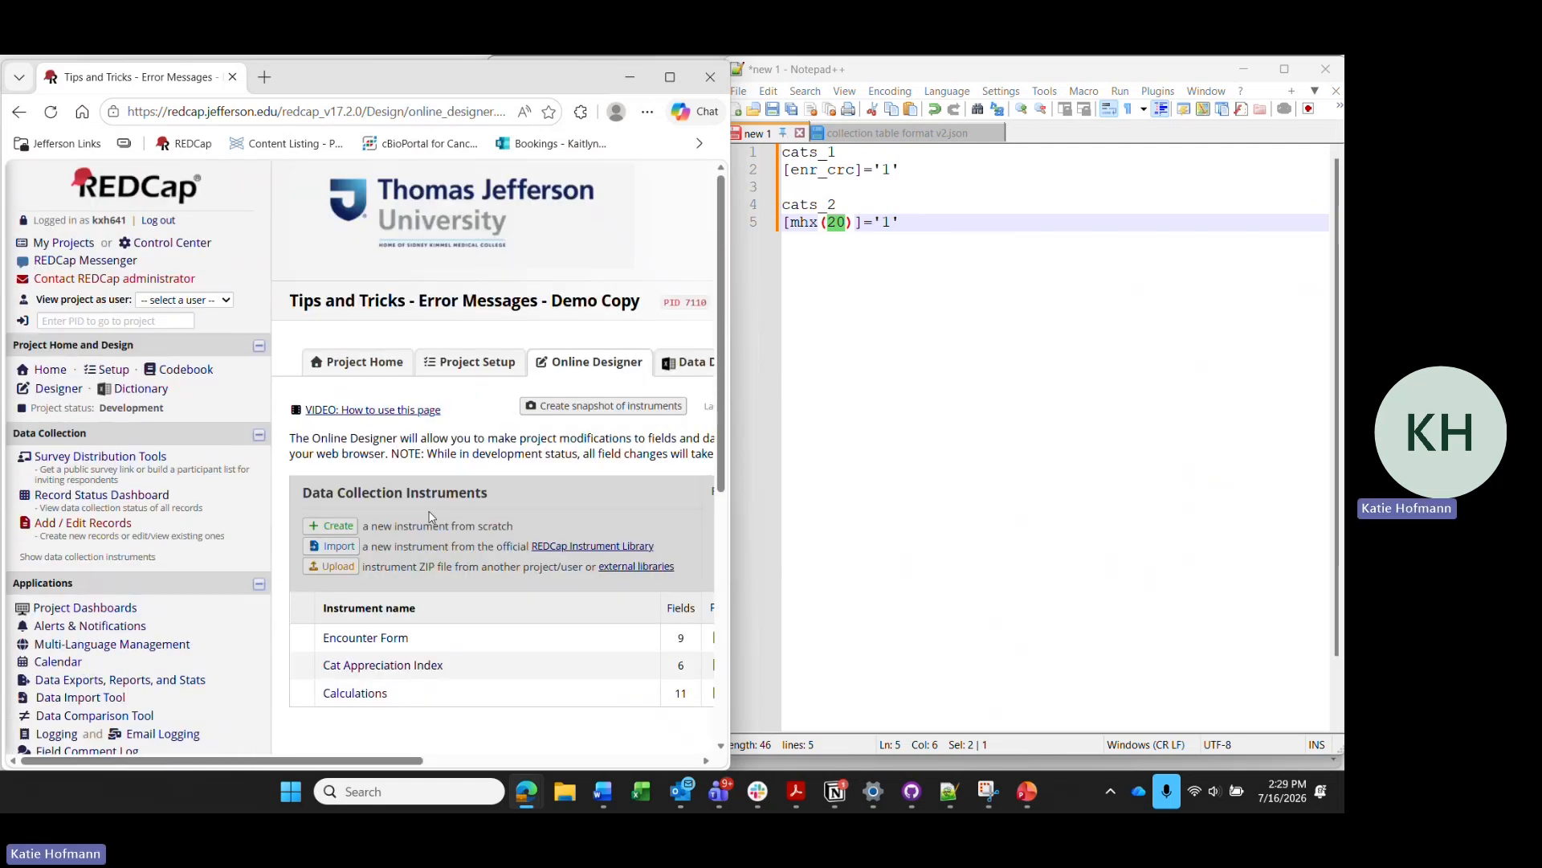
# - Open the cats_3 branching logic in the Online Designer and set the value compared with [mhx(3)] to '1'
pyautogui.click(406, 665)
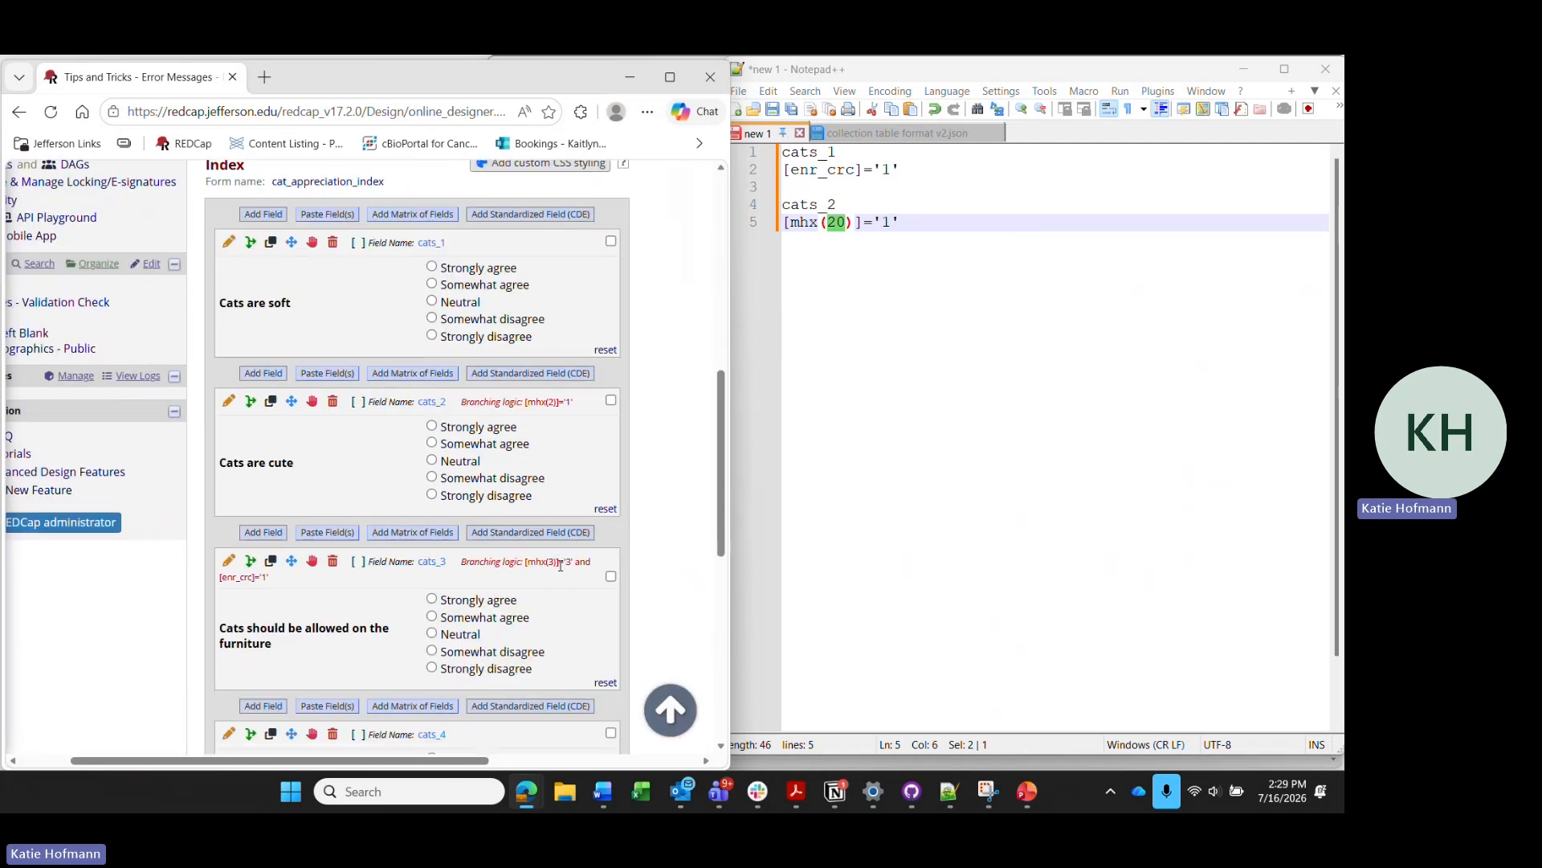
pyautogui.click(249, 562)
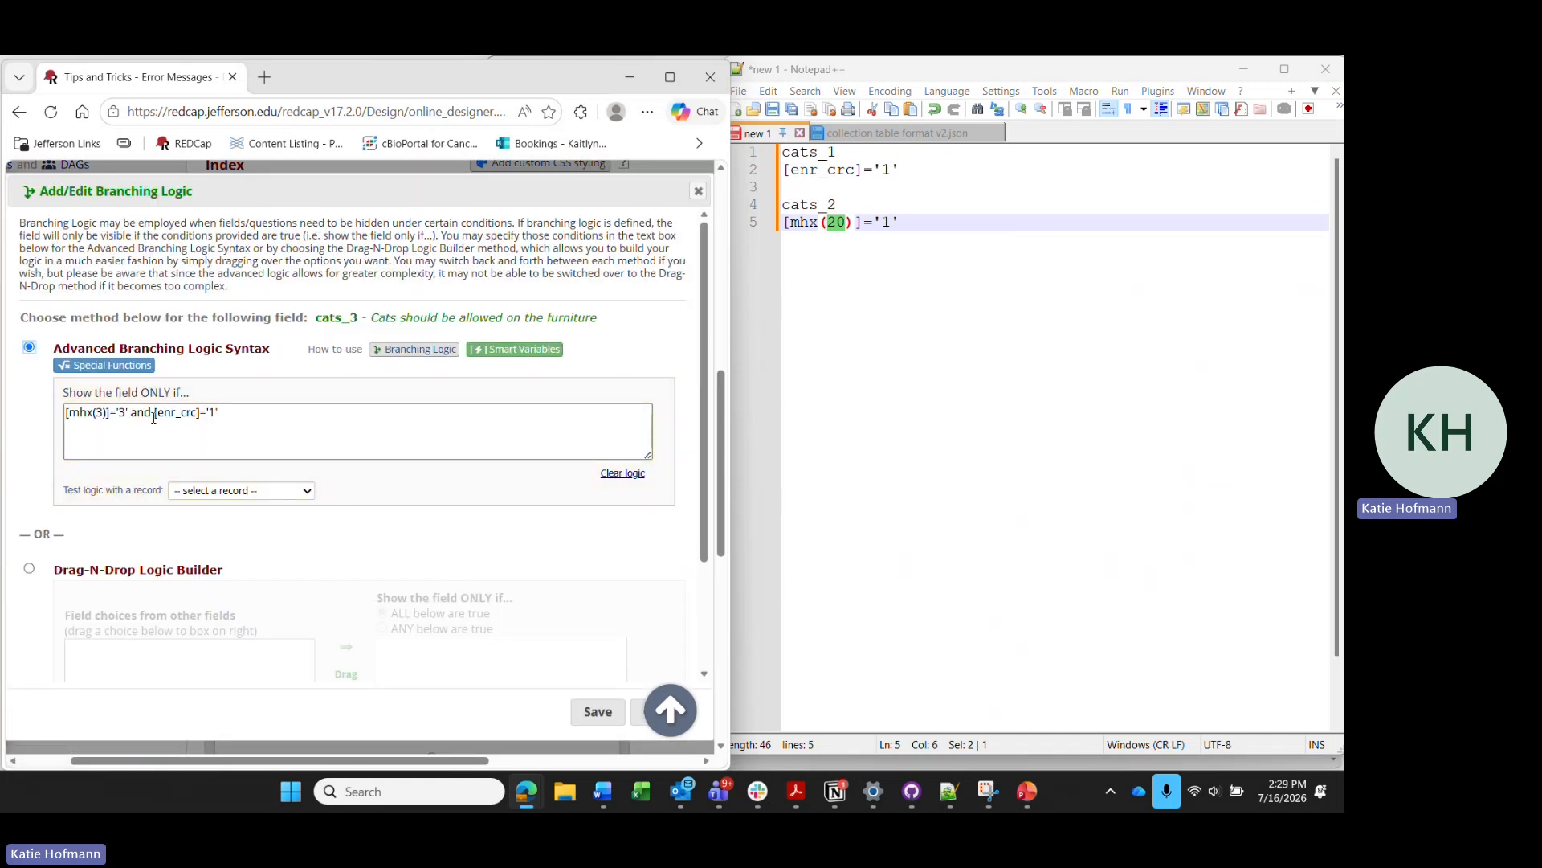
pyautogui.click(119, 411)
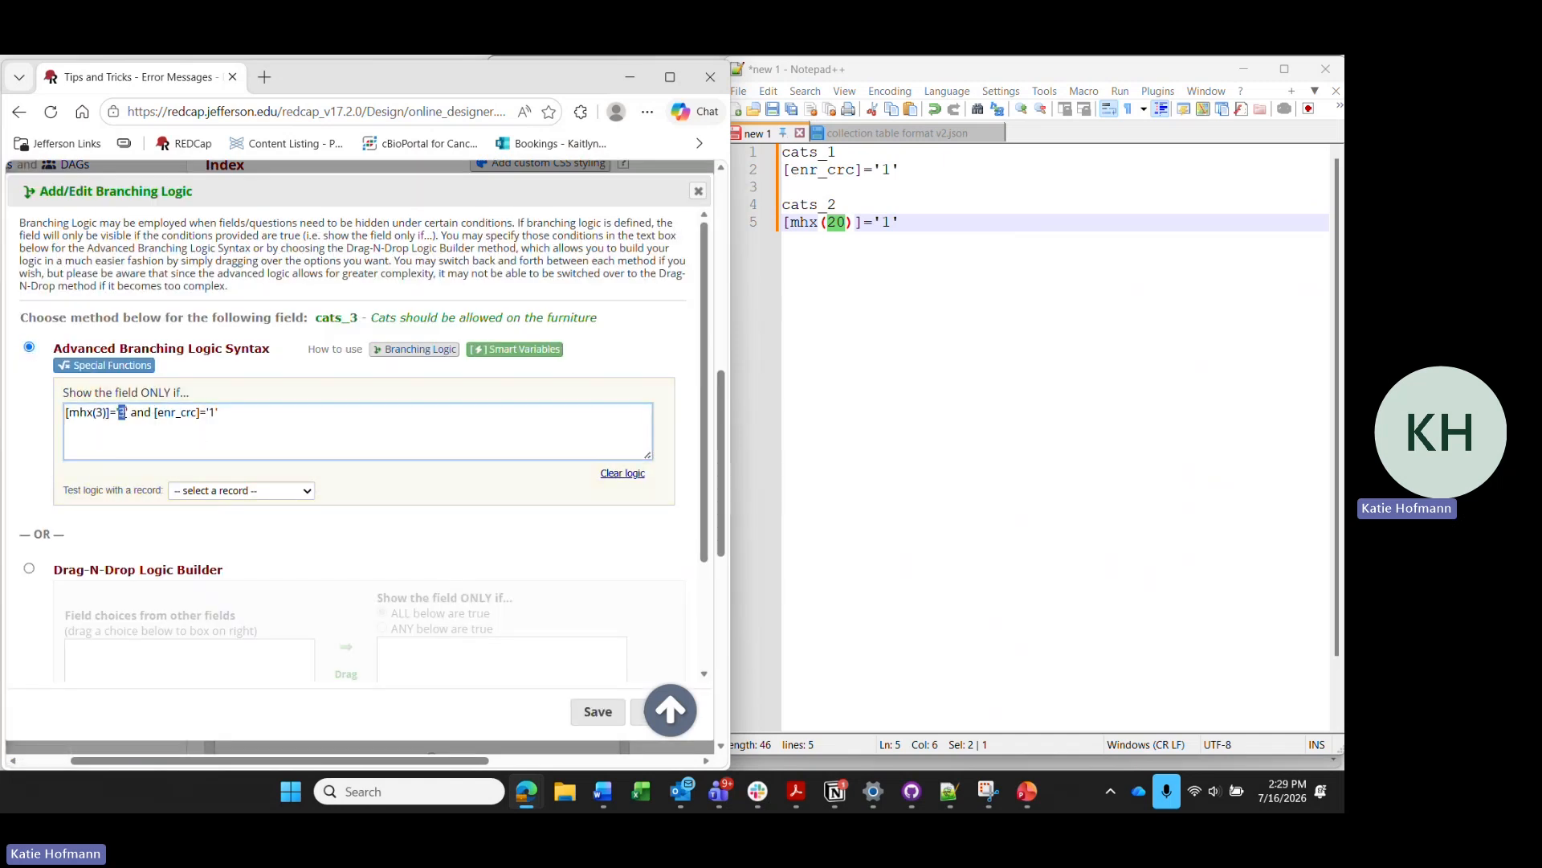
pyautogui.moveTo(130, 283); pyautogui.dragTo(123, 281)
pyautogui.write('1')
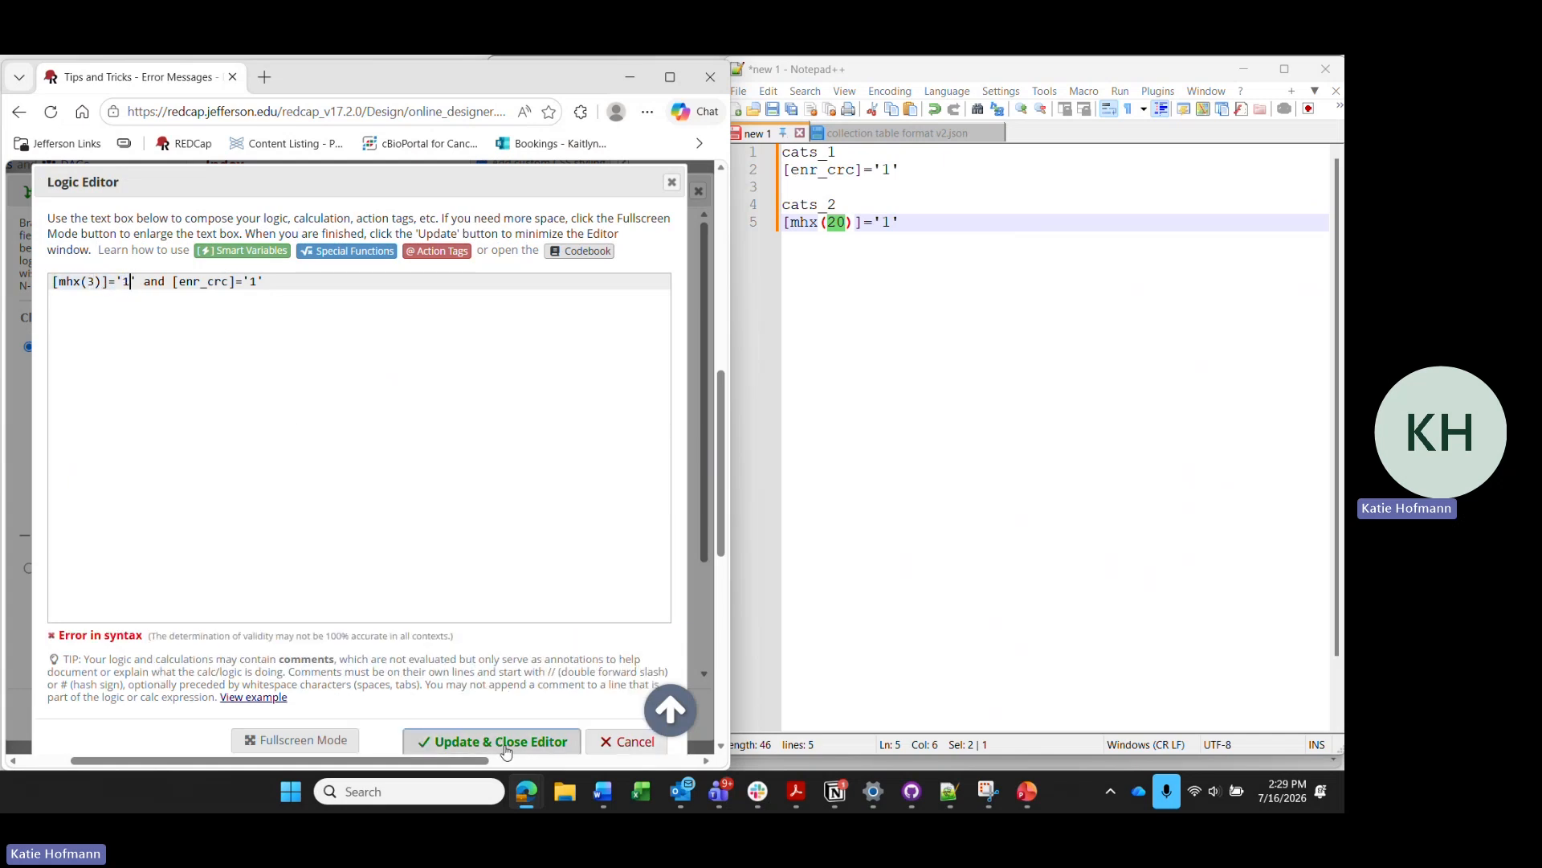
pyautogui.click(314, 422)
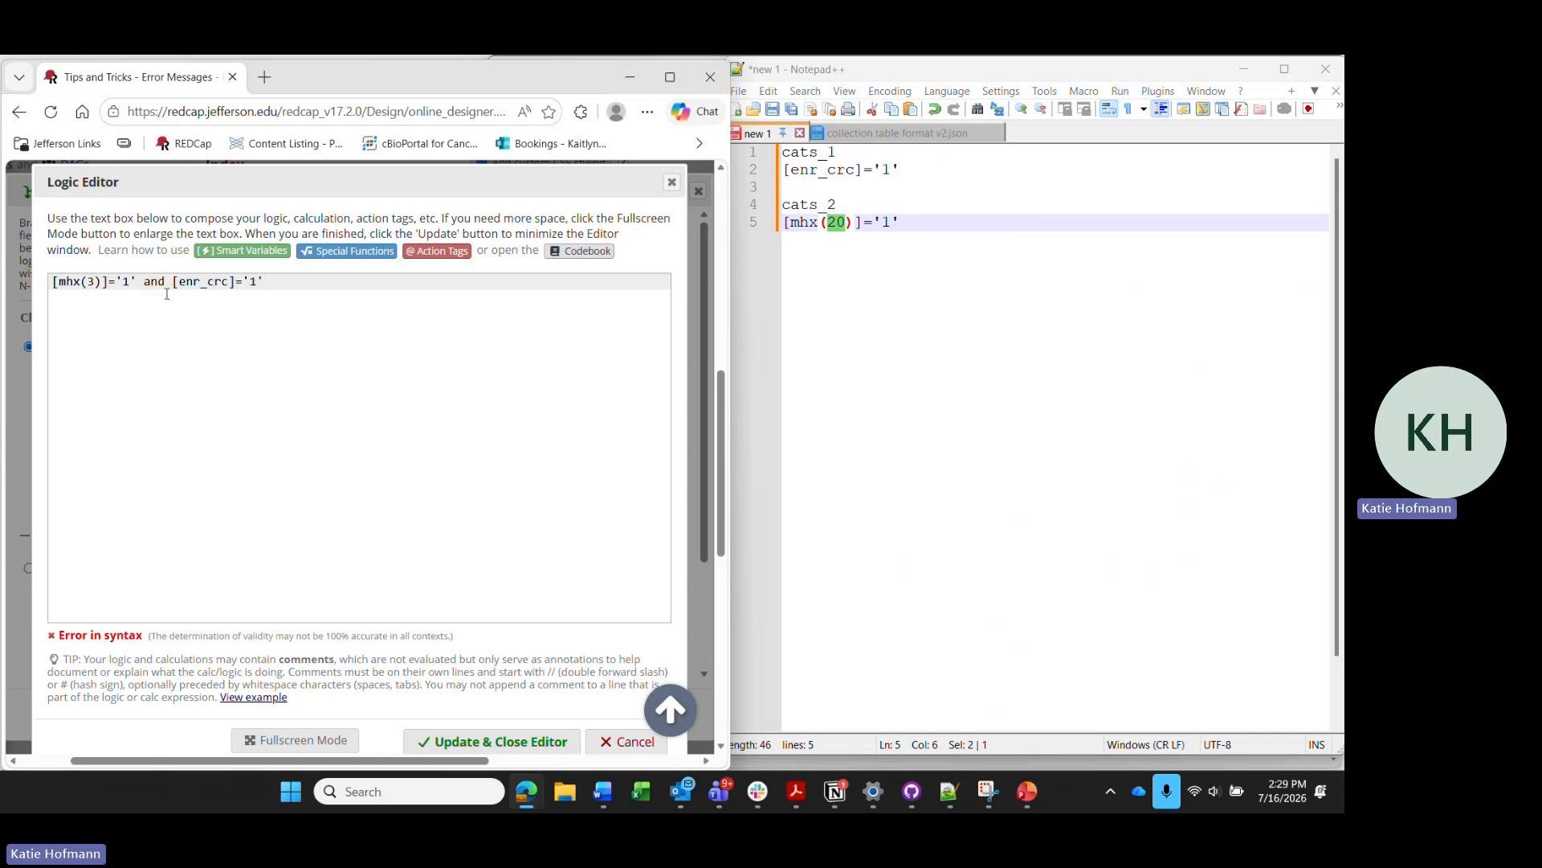
# - Remove the [enr_crc]='1' condition and its "and" from the cats_3 logic, leaving [mhx(3)]='1', and save it
pyautogui.moveTo(271, 281); pyautogui.dragTo(176, 283)
pyautogui.press('BackSpace')
pyautogui.press('BackSpace')
pyautogui.press('BackSpace')
pyautogui.press('BackSpace')
pyautogui.press('BackSpace')
pyautogui.press('BackSpace')
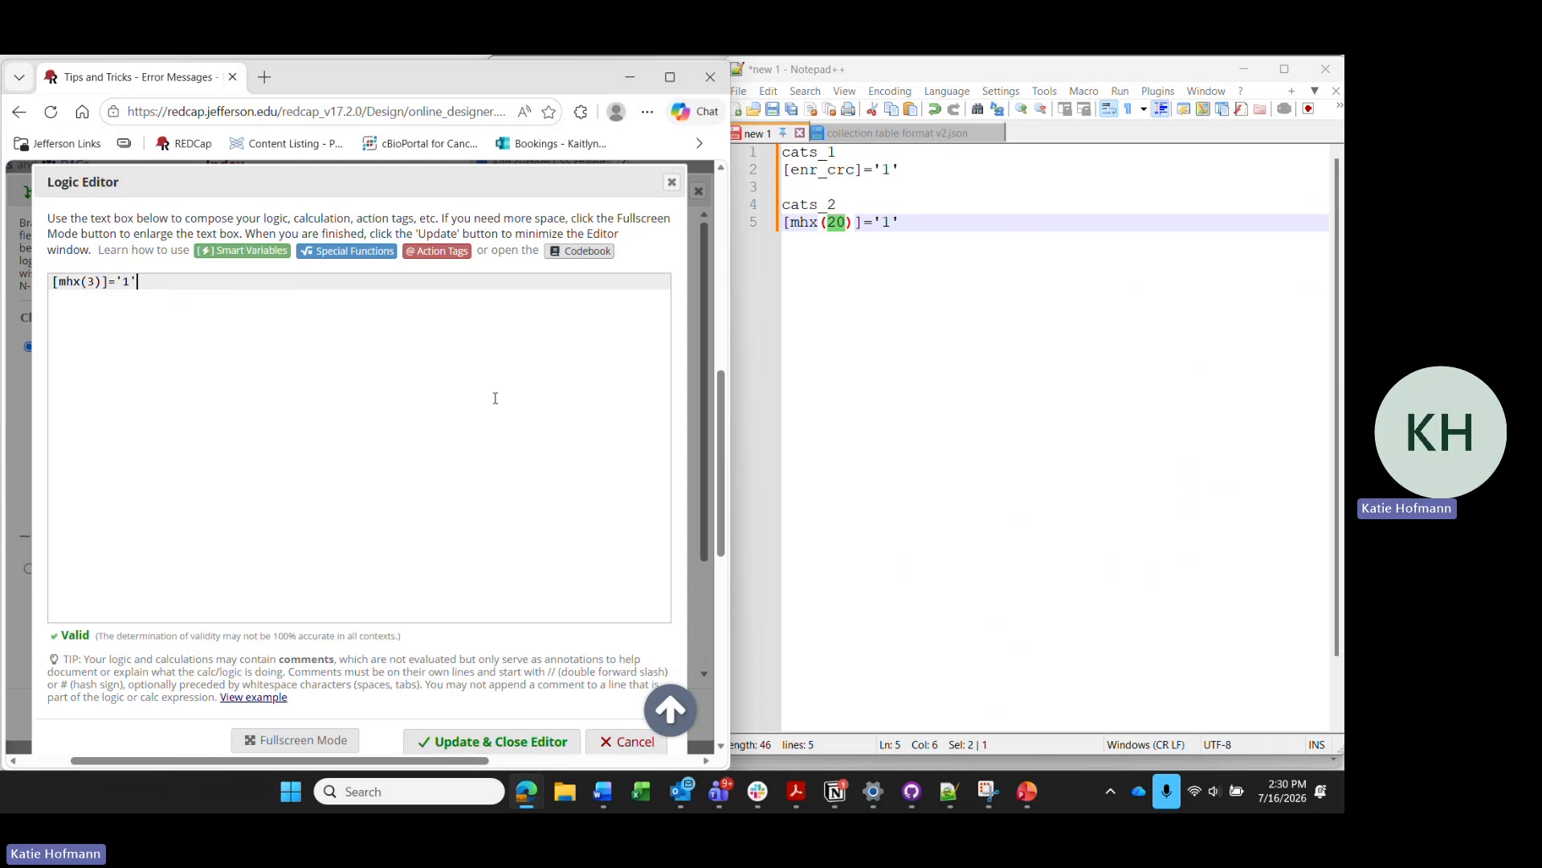
pyautogui.click(526, 742)
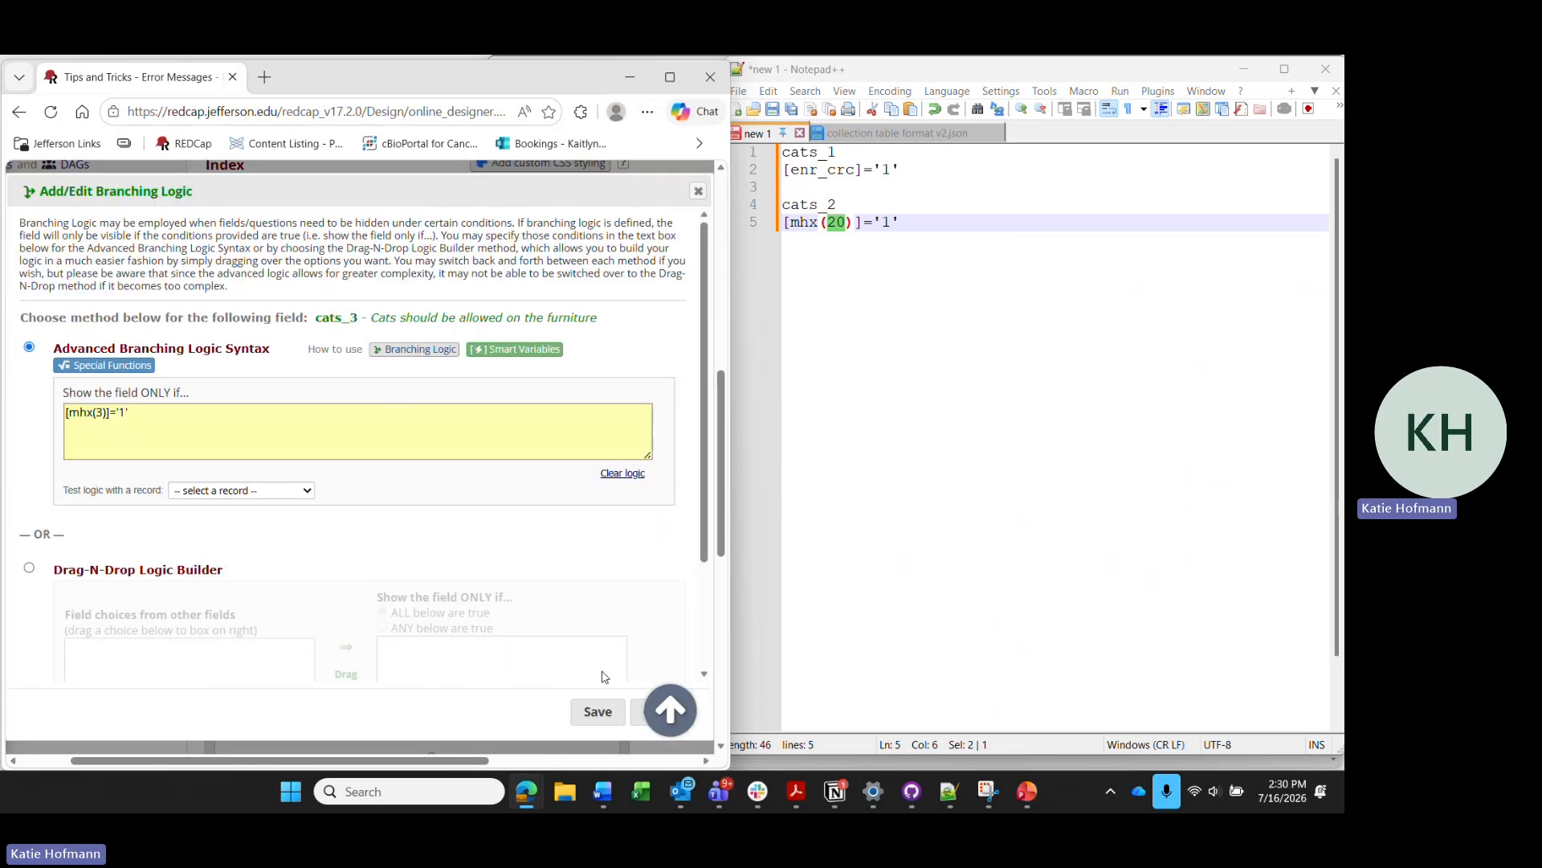
pyautogui.click(598, 710)
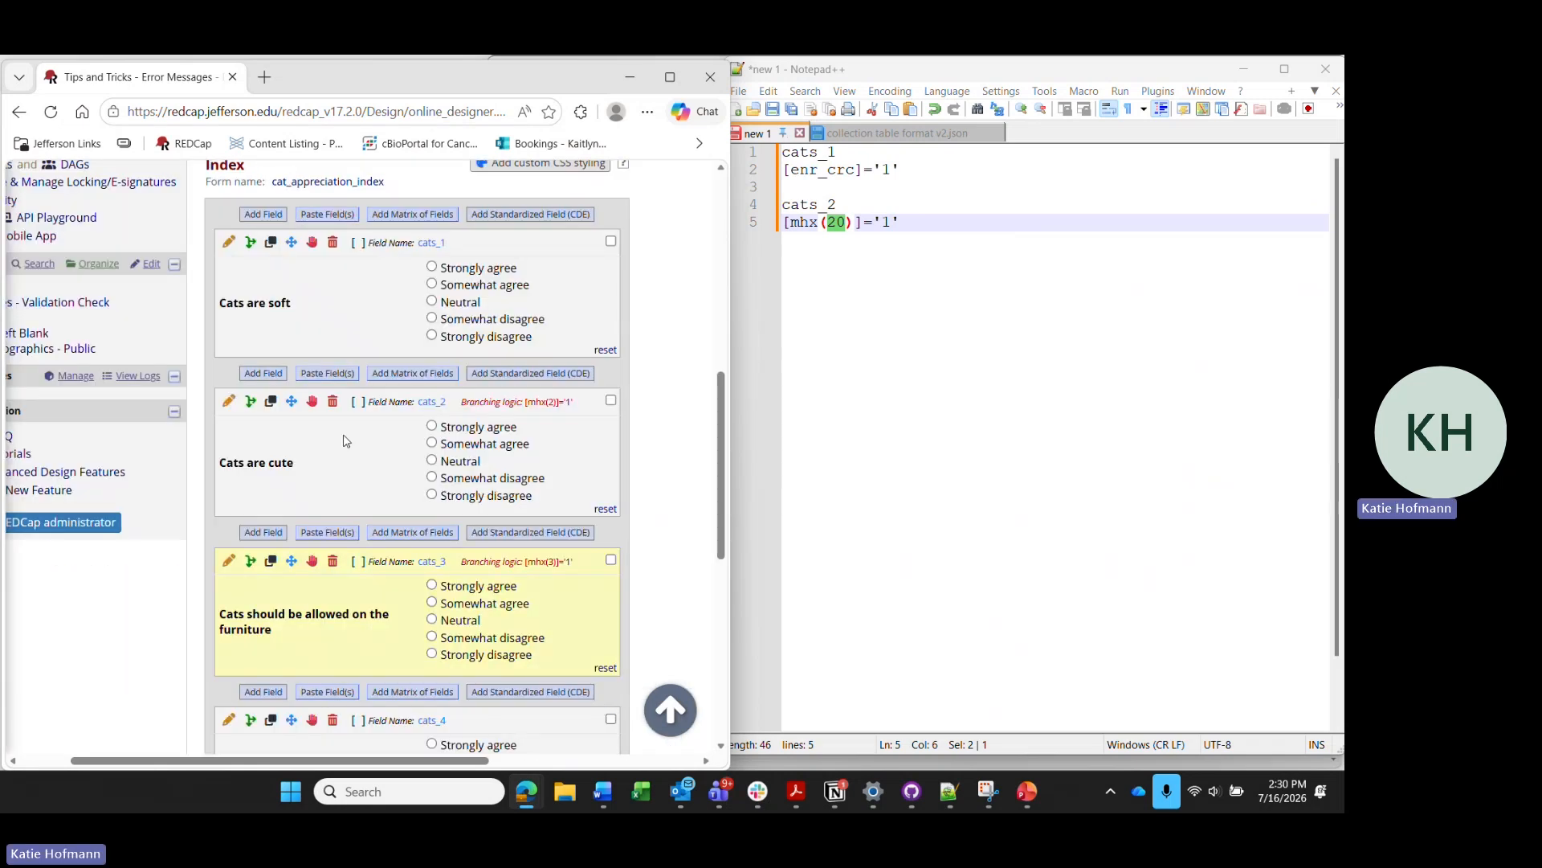
# - Open record 1's Encounter Form from the Record Status Dashboard and review its Medical History selections
pyautogui.hscroll(-2, 360, 435)
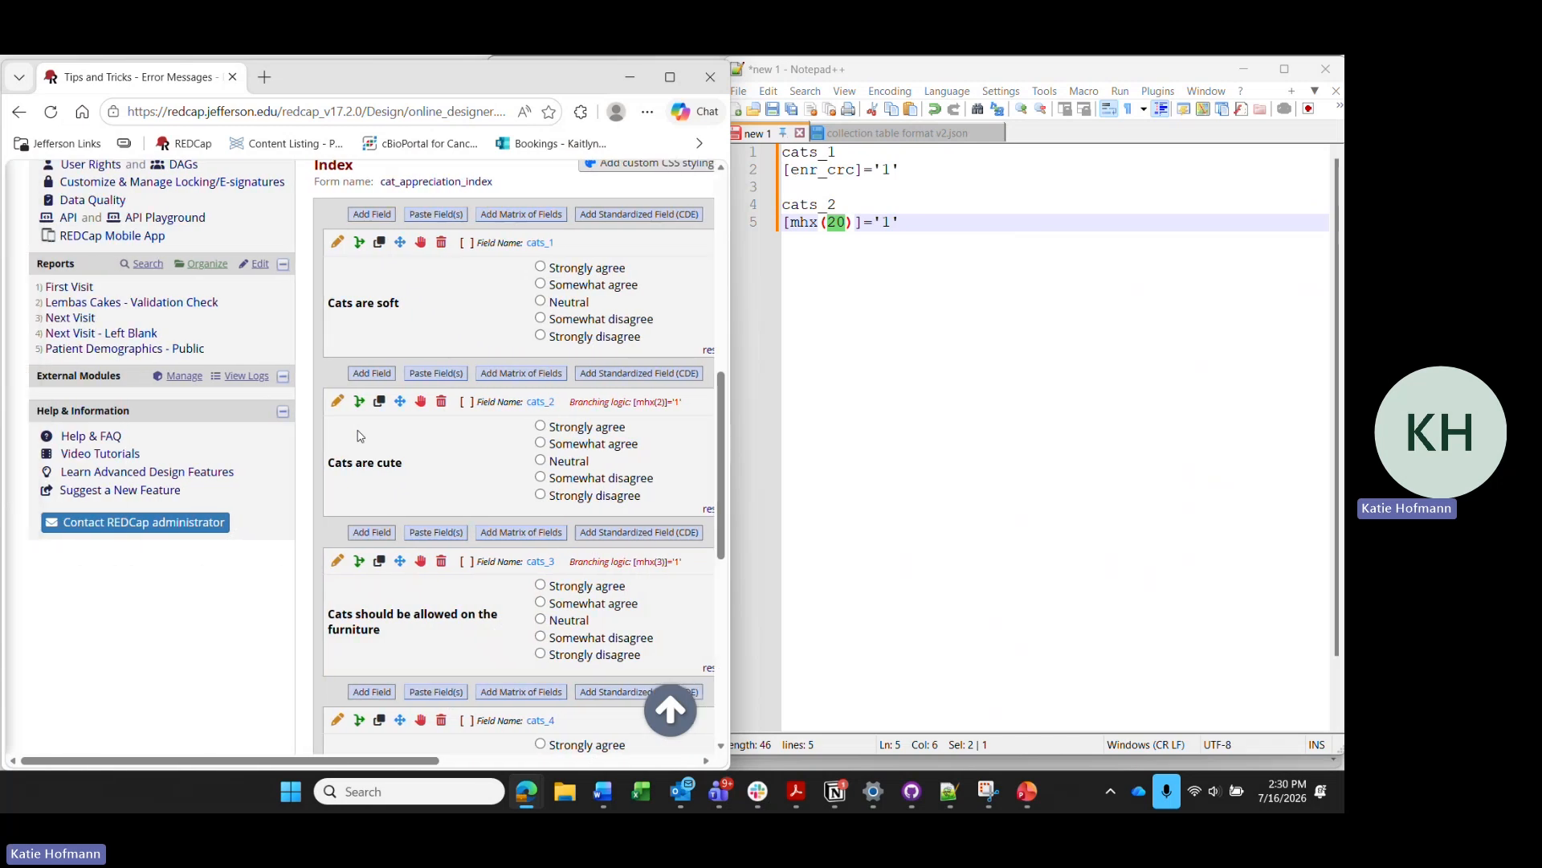
pyautogui.scroll(3, 241, 337)
pyautogui.scroll(3, 241, 323)
pyautogui.click(128, 391)
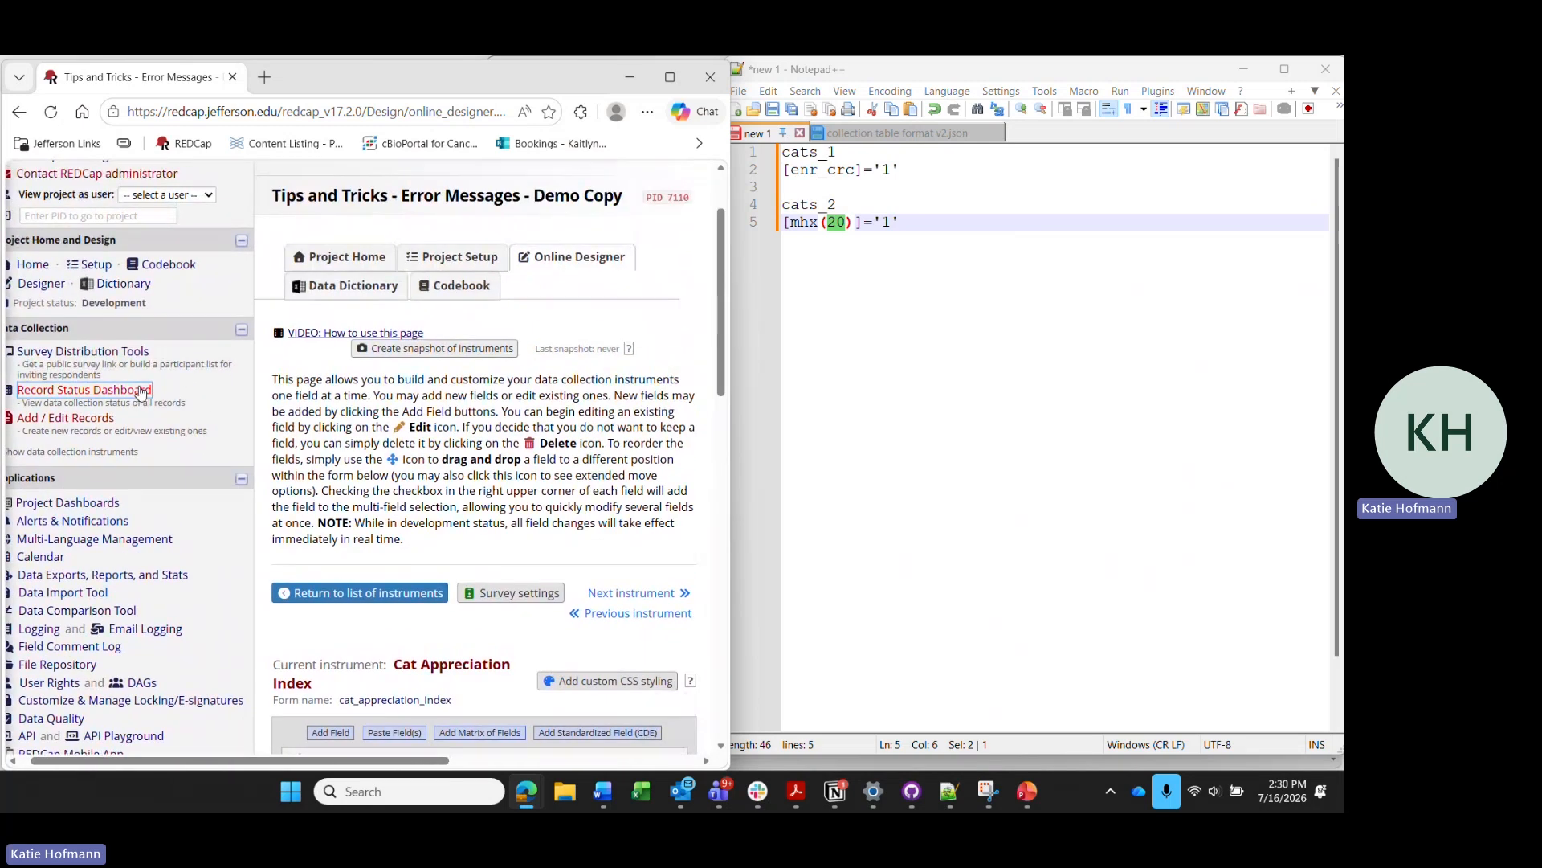
pyautogui.scroll(-5, 418, 490)
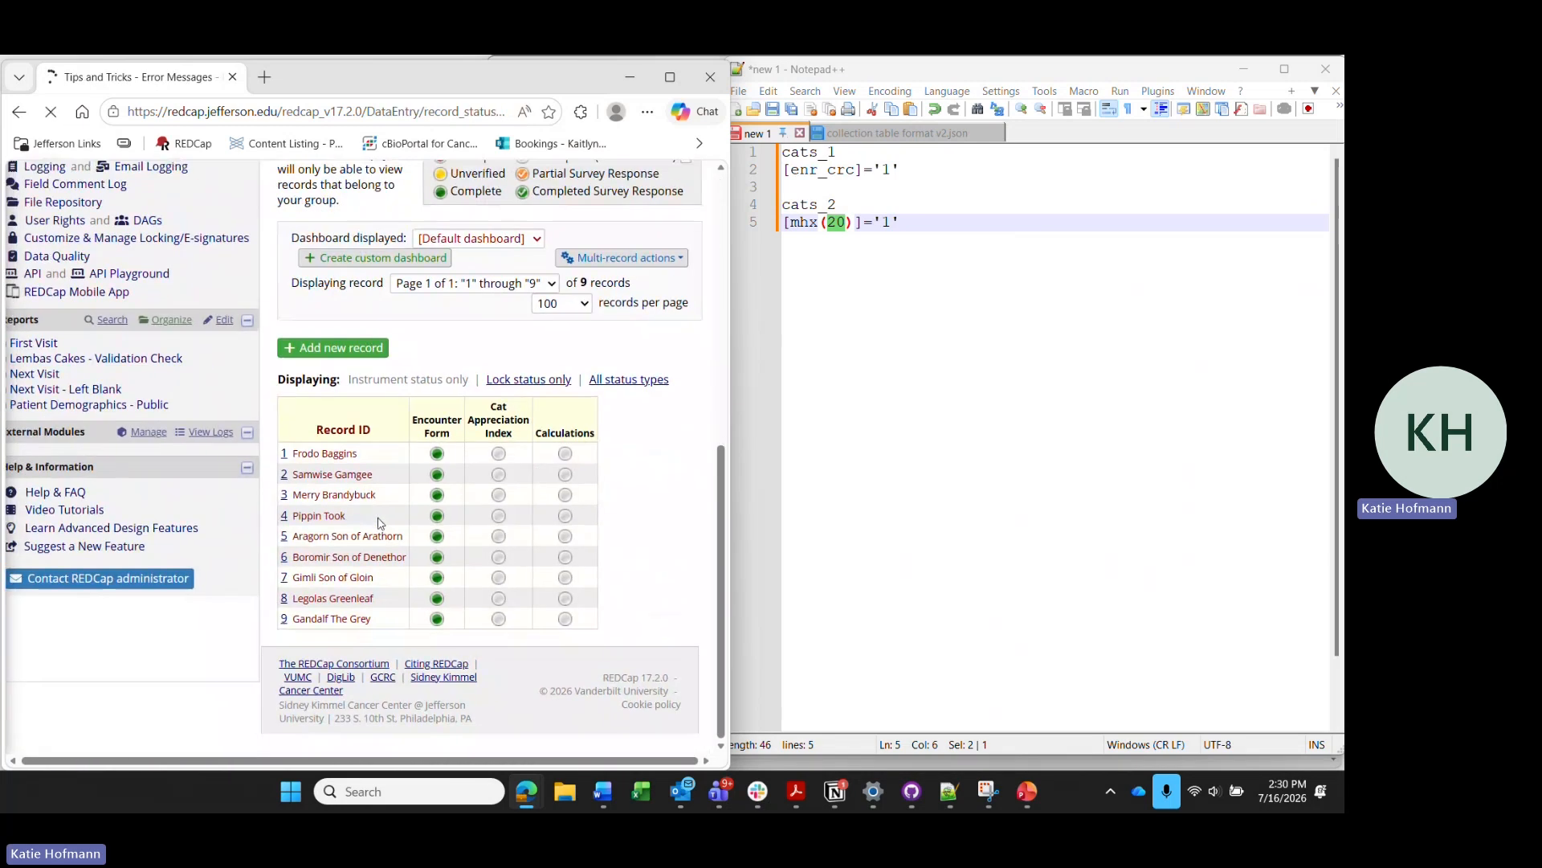
pyautogui.click(448, 475)
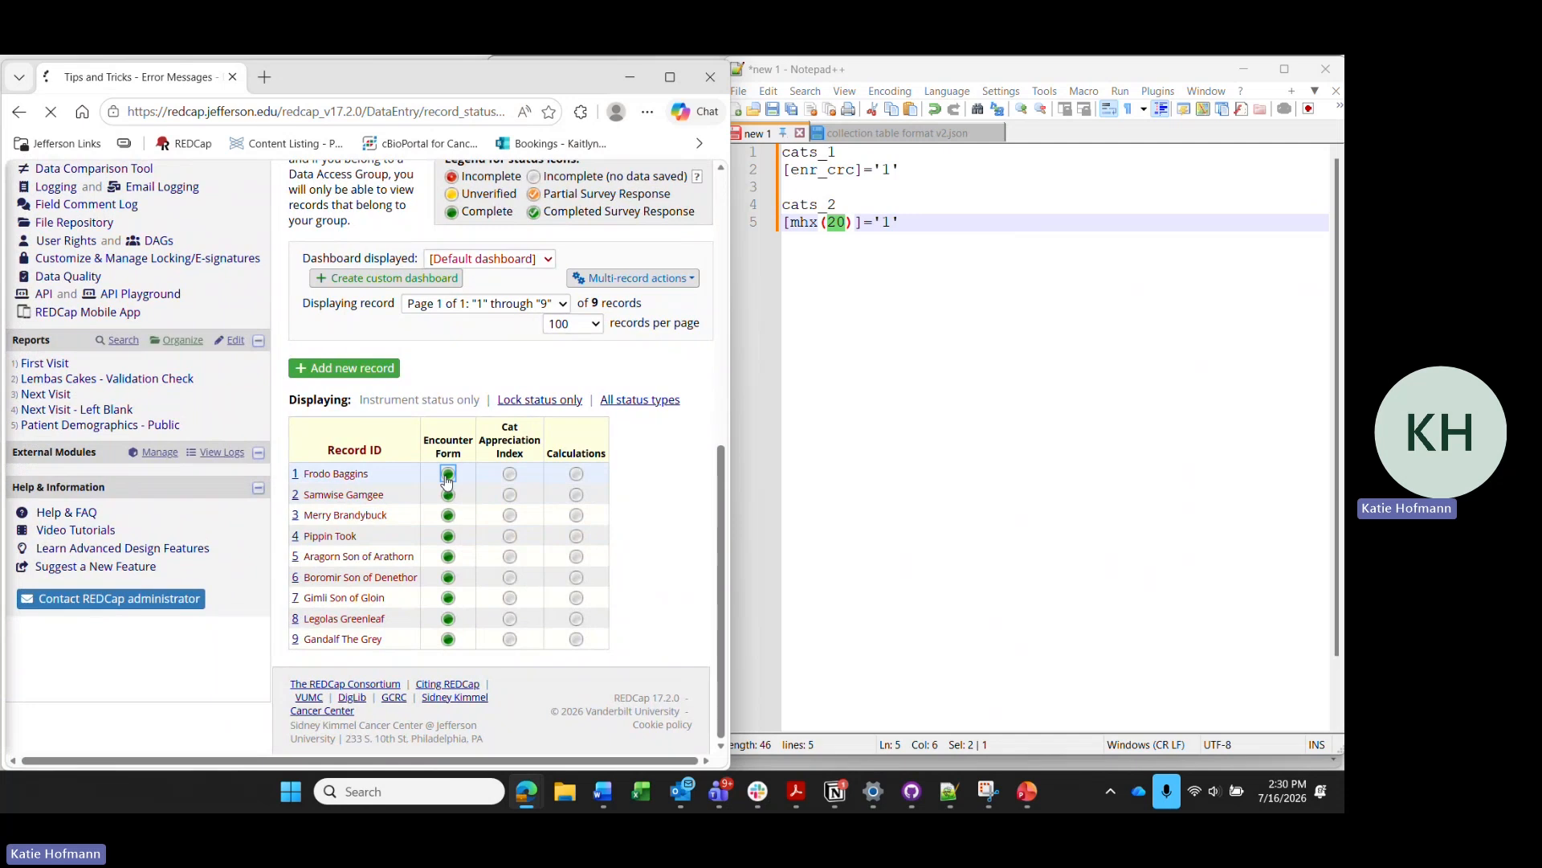
pyautogui.scroll(-4, 562, 469)
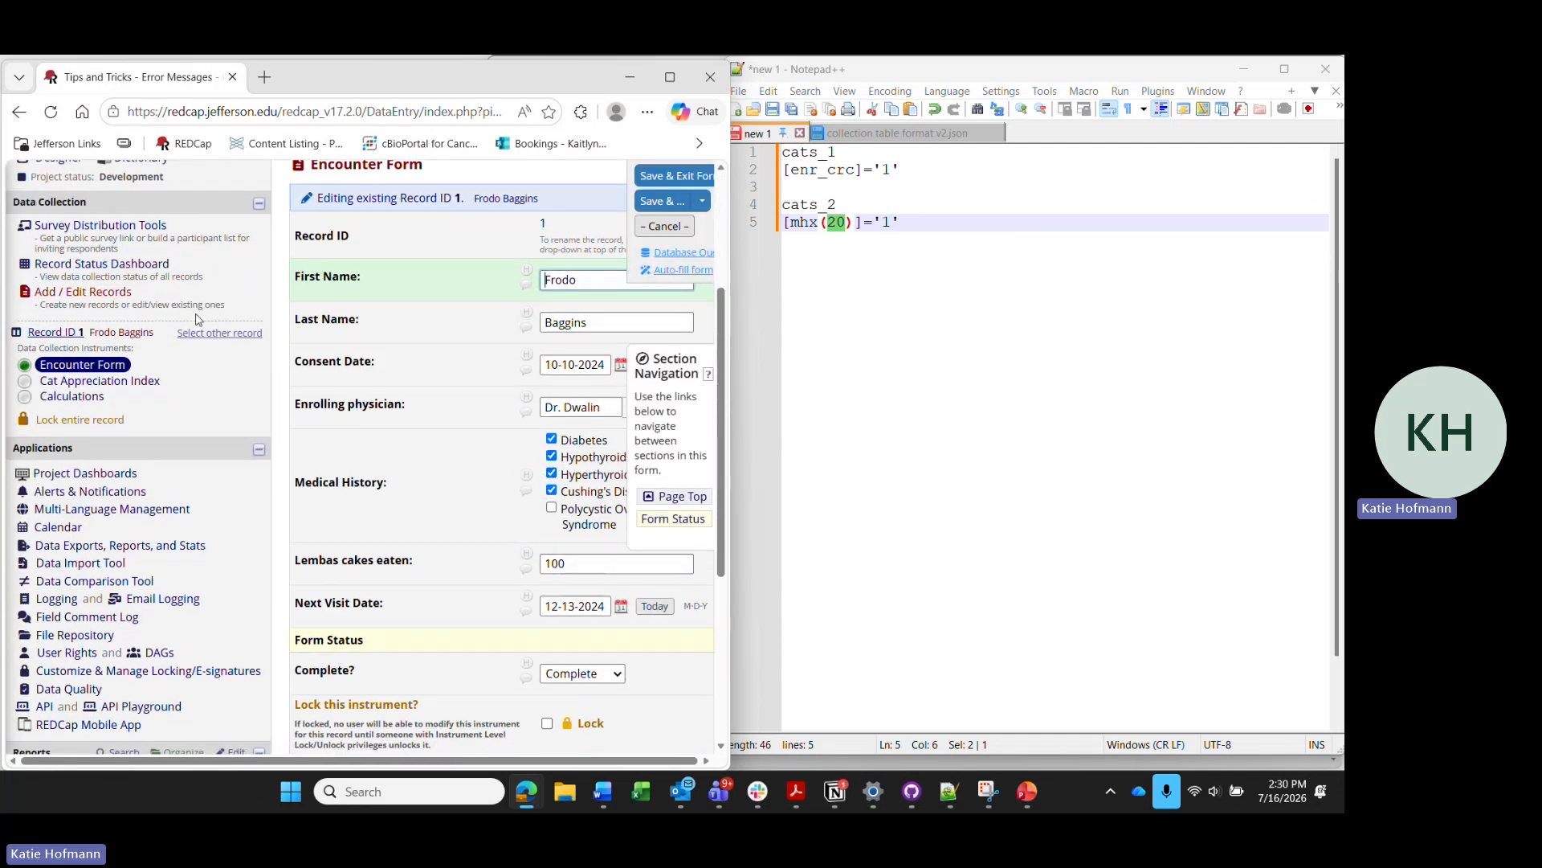
# - Check the cat questions in record 1's Cat Appreciation Index form, then switch to the PowerPoint slide on branching logic troubleshooting
pyautogui.click(114, 383)
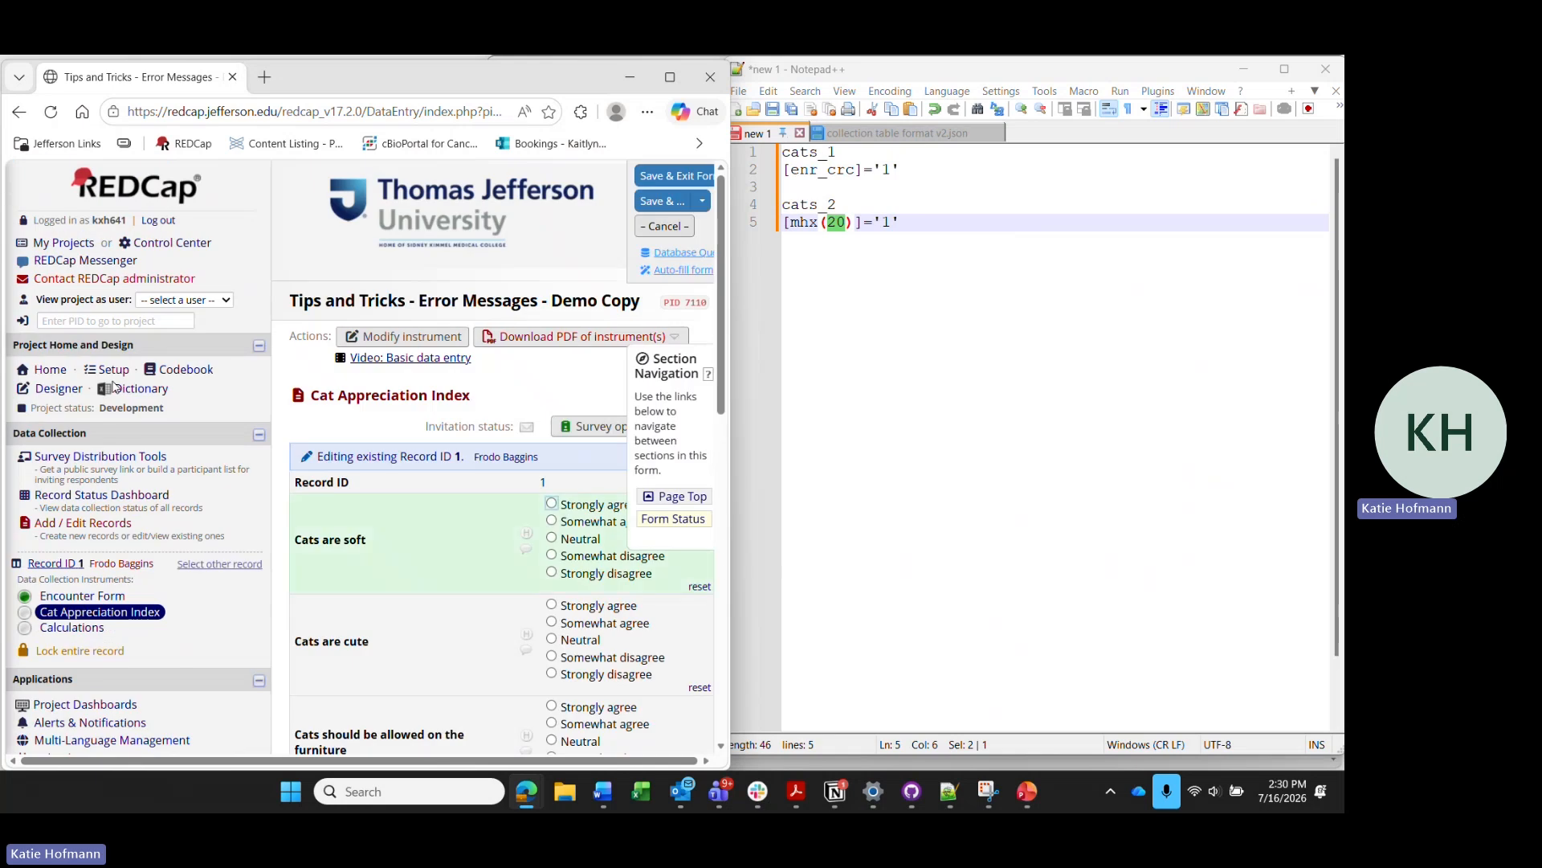
pyautogui.scroll(-3, 341, 609)
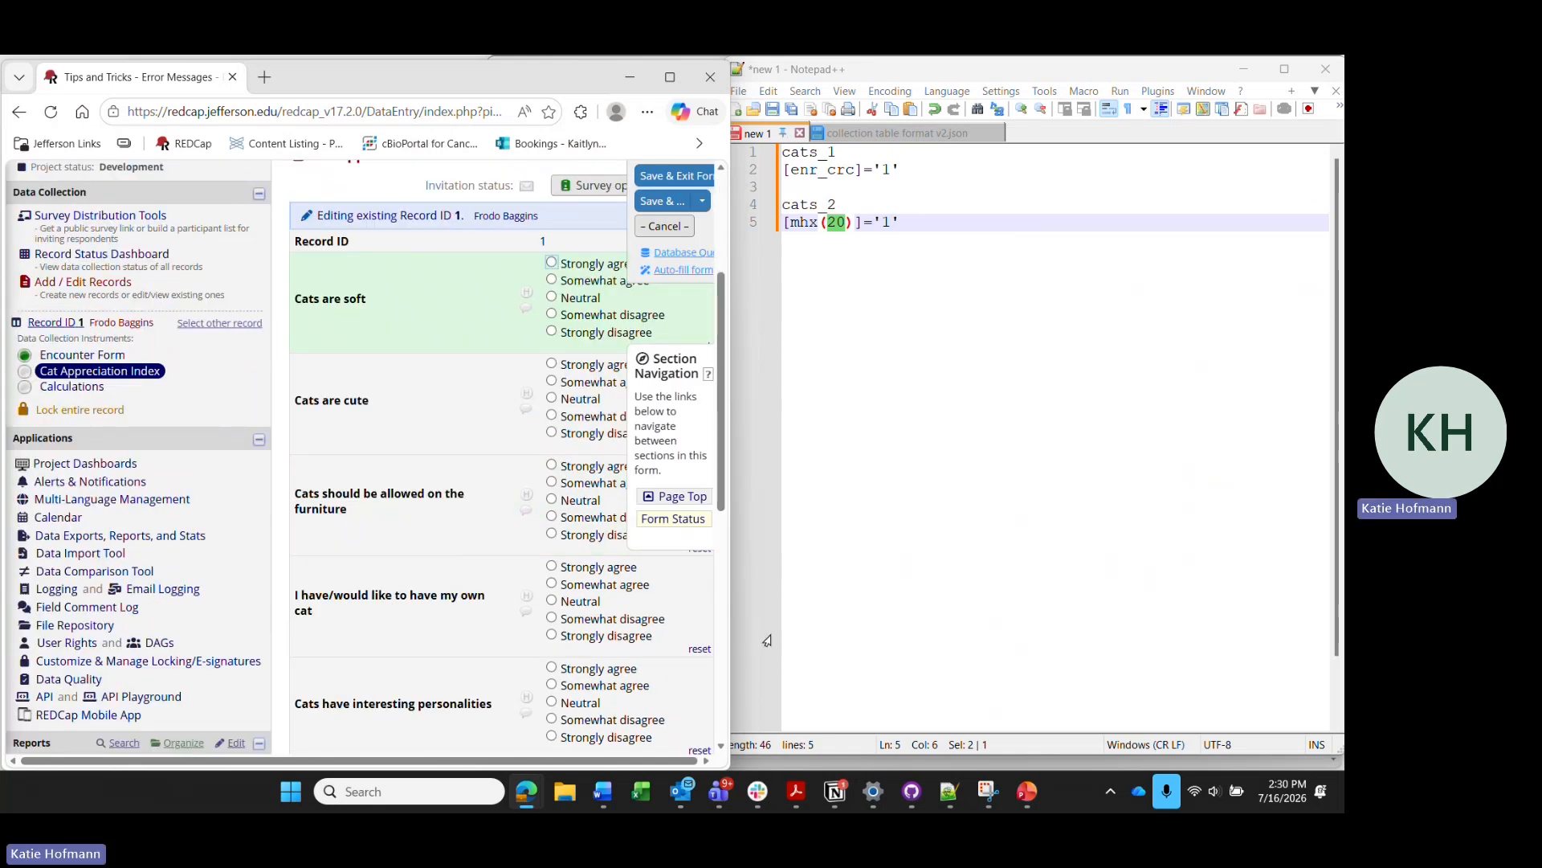
pyautogui.hotkey('alt', 'Tab')
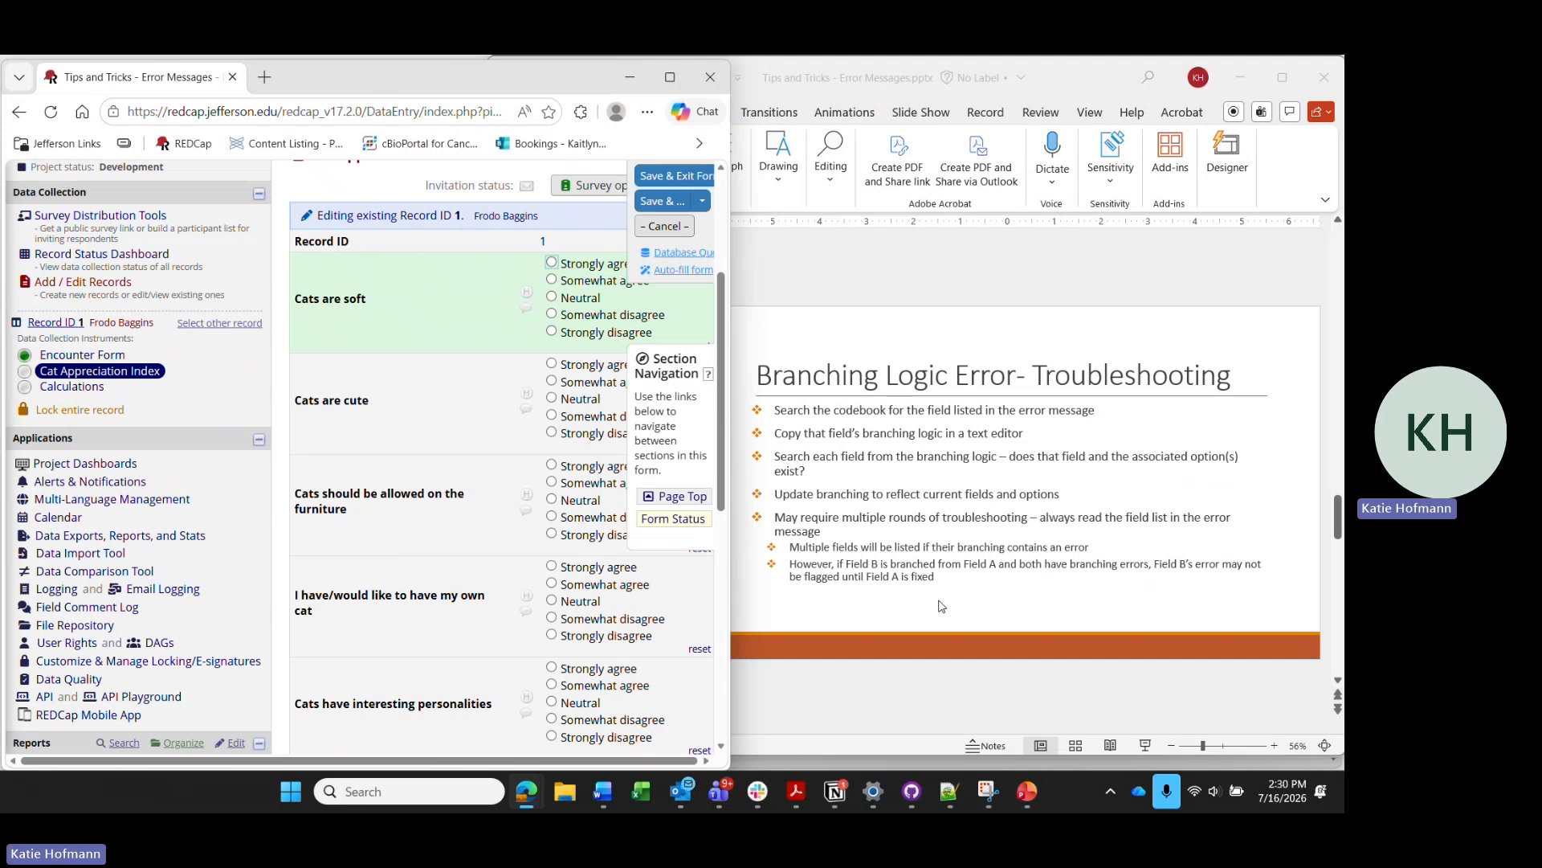